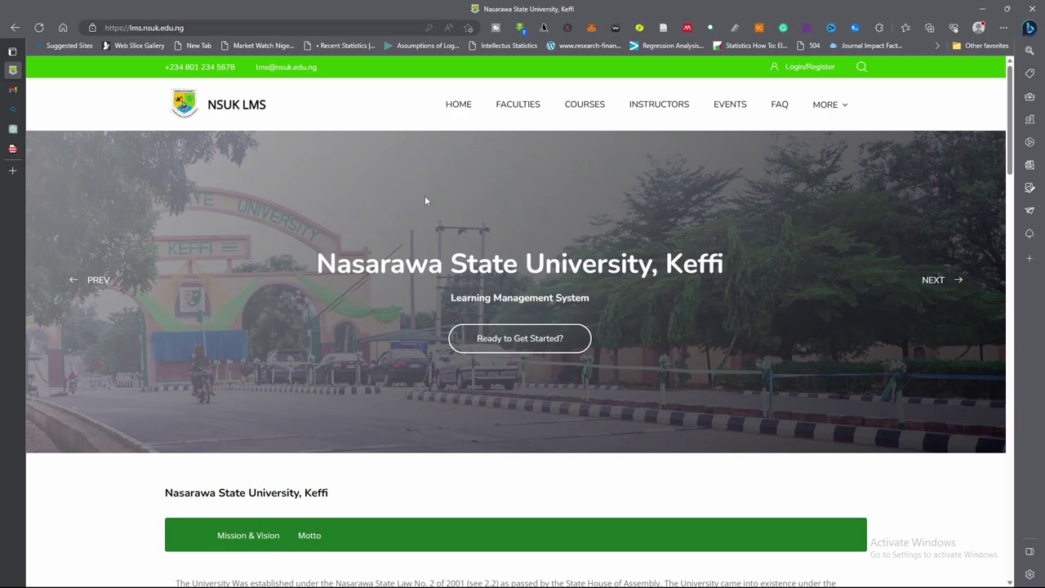
Step: Open LMS steps.pdf and read the student login instructions, from the site address through step 5 on selecting a faculty
mouse_move(6, 153)
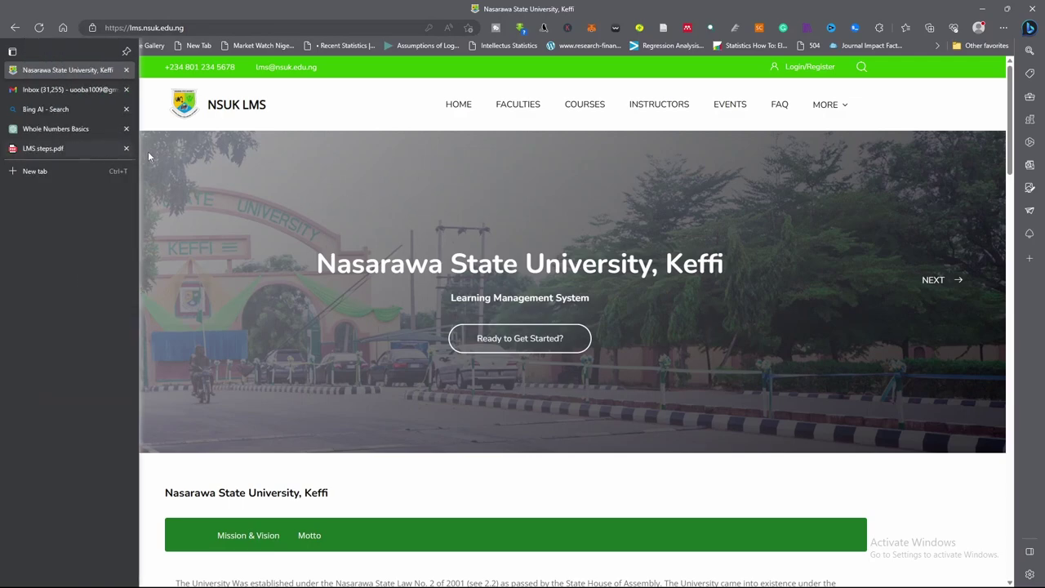
click(49, 149)
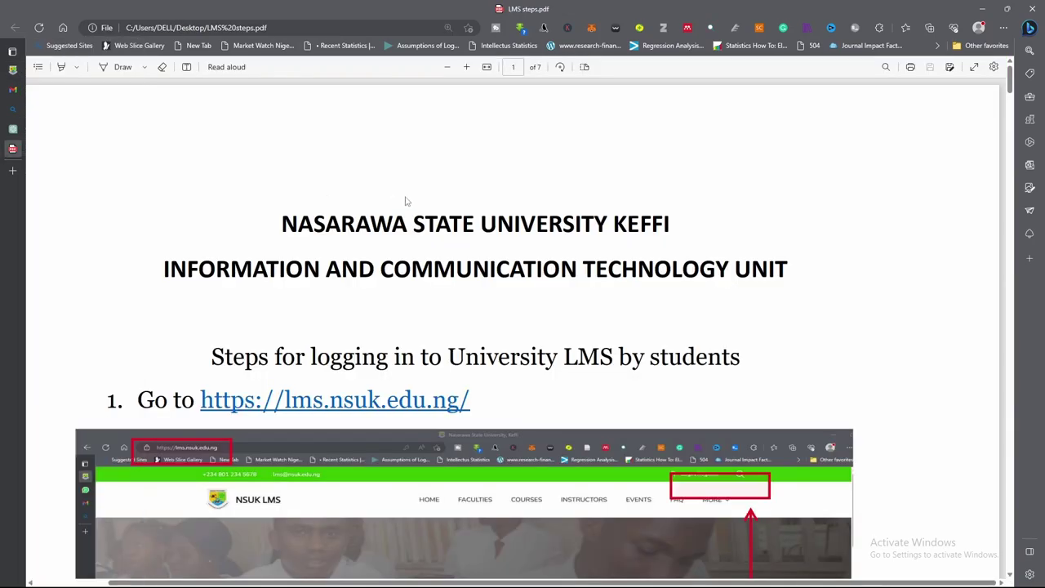
scroll(405, 201, down, 1)
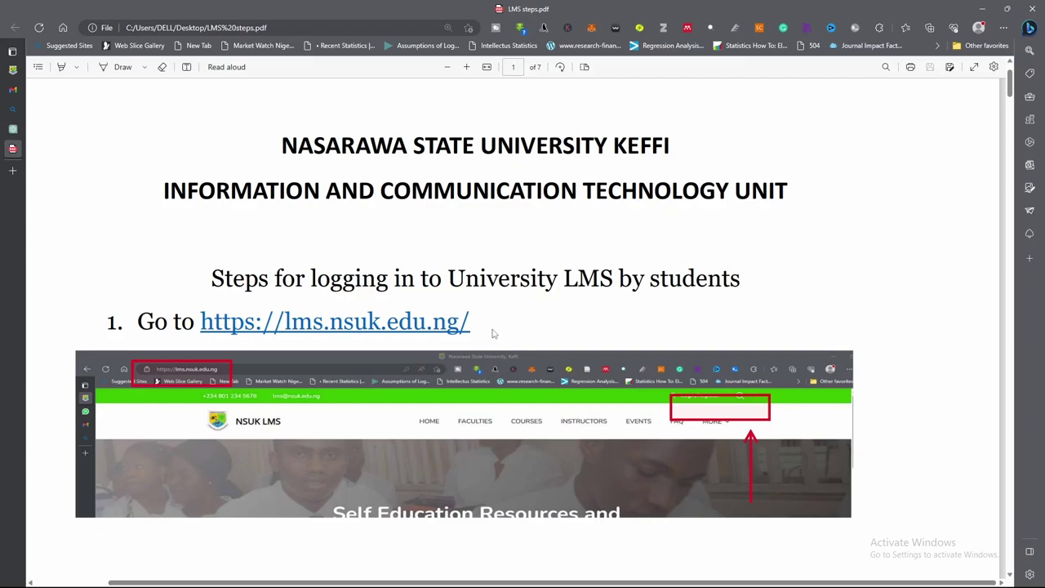
scroll(492, 333, down, 2)
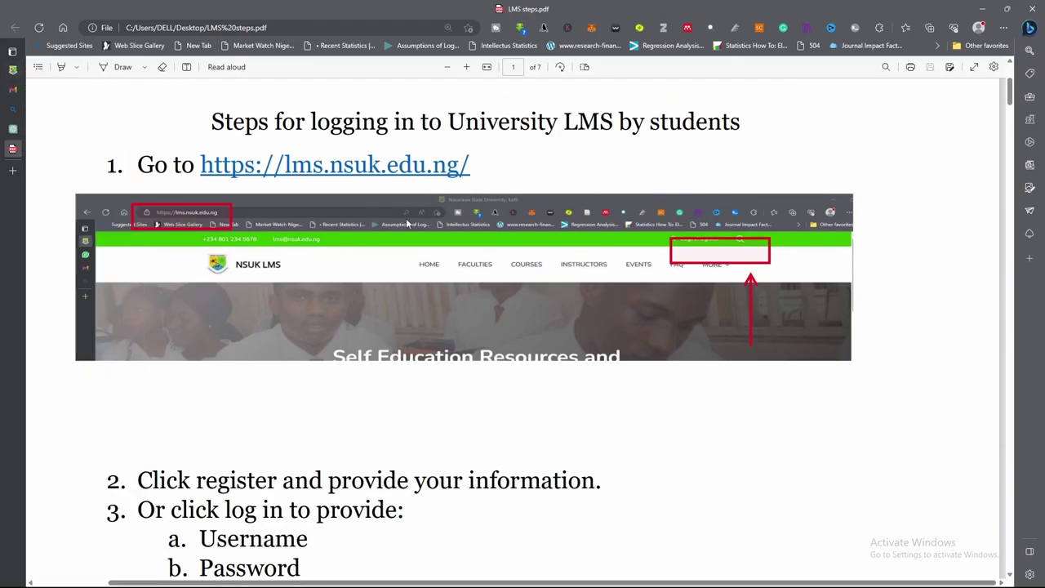
scroll(462, 260, down, 4)
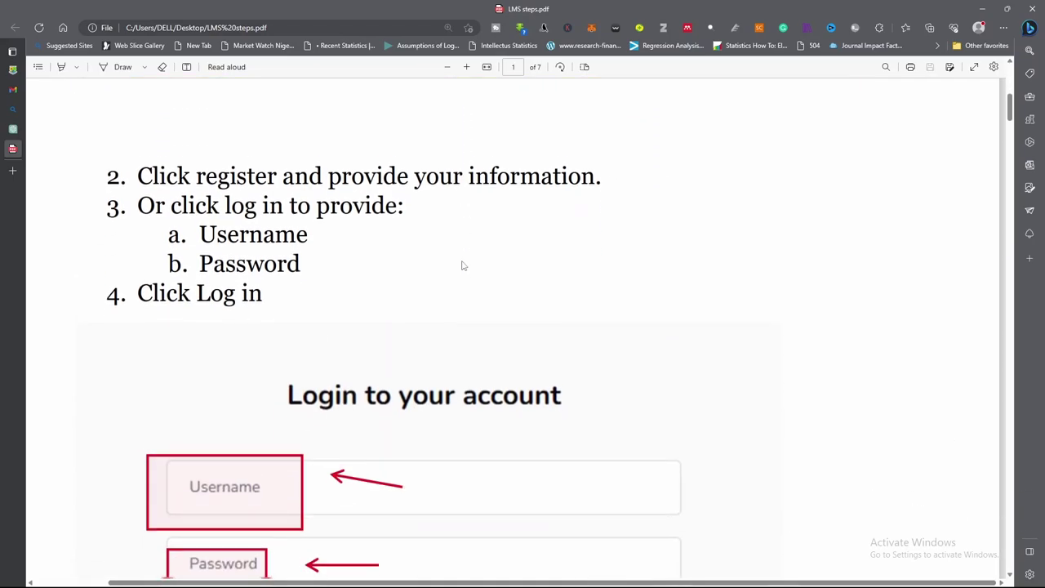
scroll(462, 266, down, 3)
scroll(462, 265, up, 1)
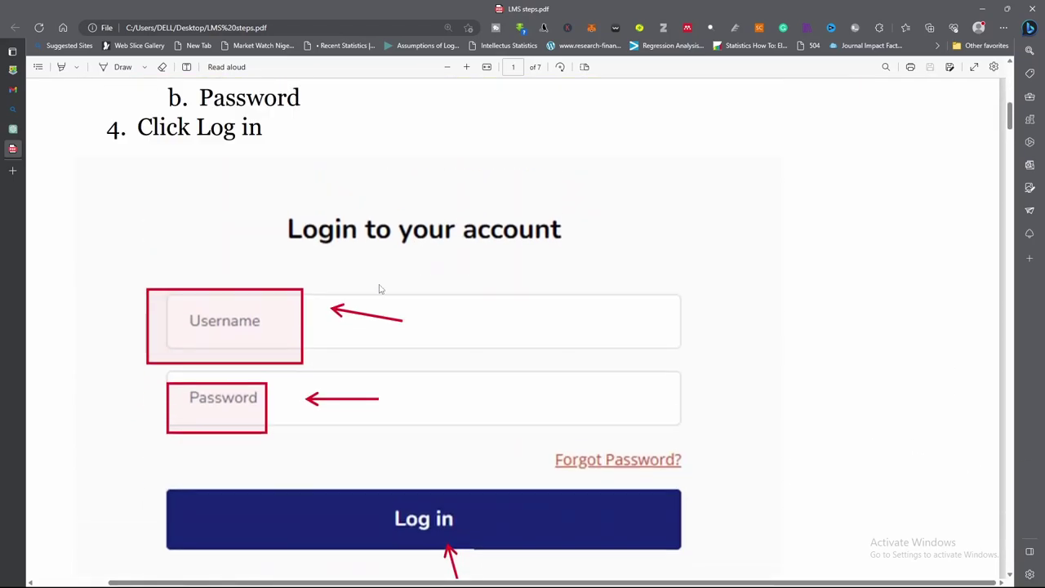
scroll(402, 227, up, 2)
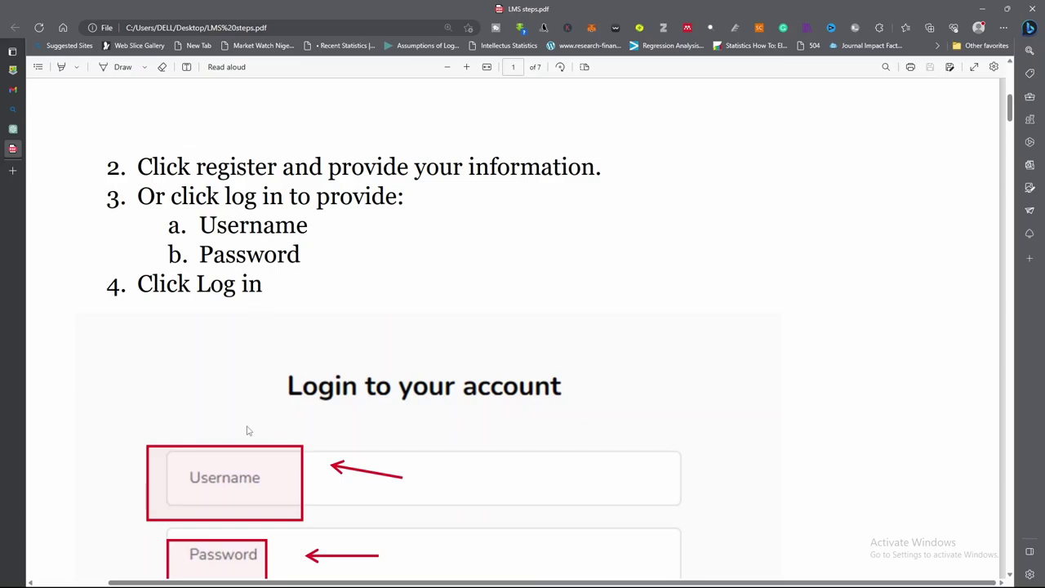
scroll(331, 493, down, 2)
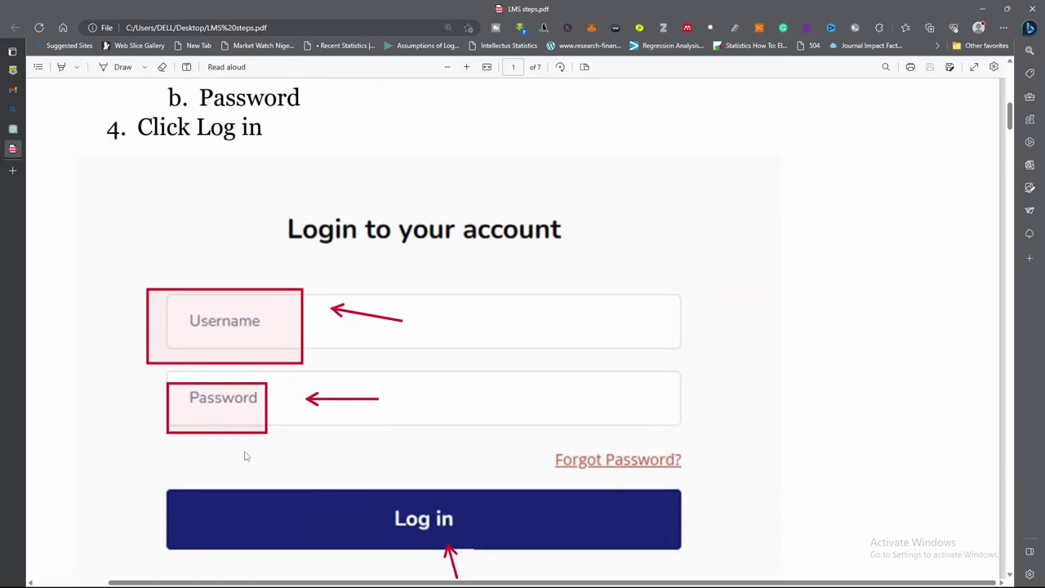
scroll(342, 427, down, 3)
scroll(471, 404, down, 10)
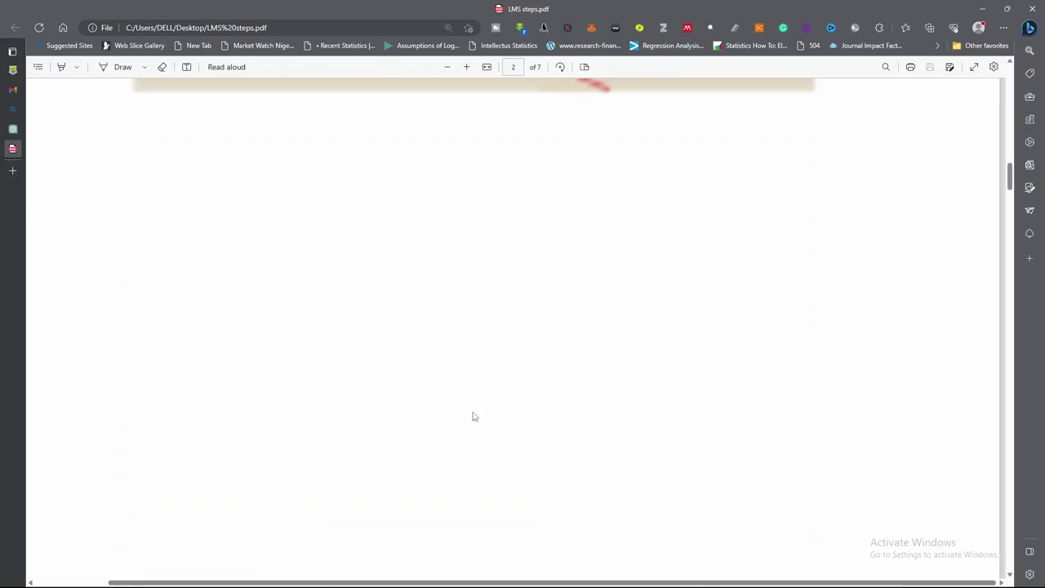
scroll(472, 416, up, 5)
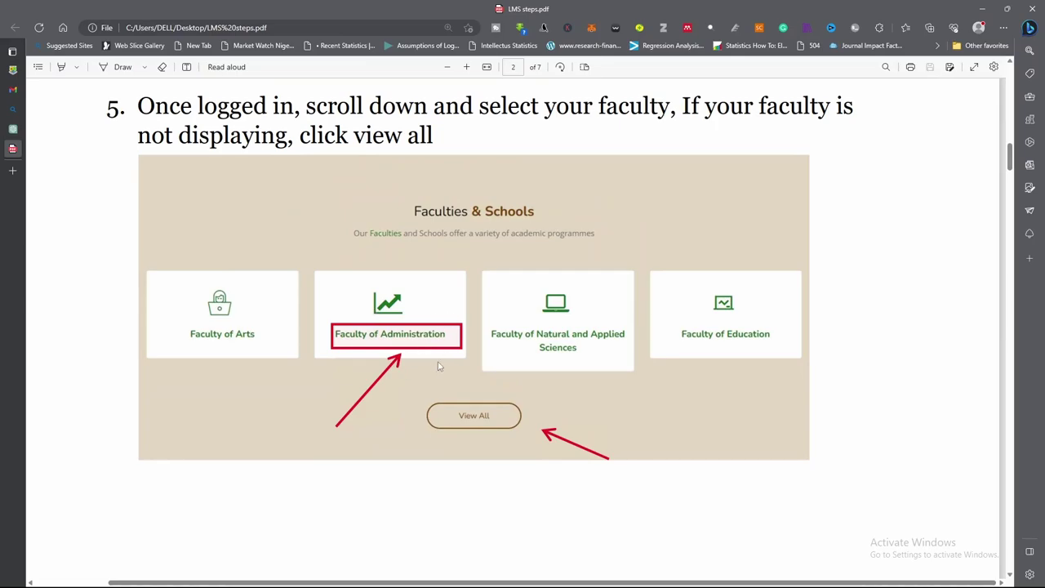
Step: Return to the NSUK LMS home page and open its login and registration page
mouse_move(8, 74)
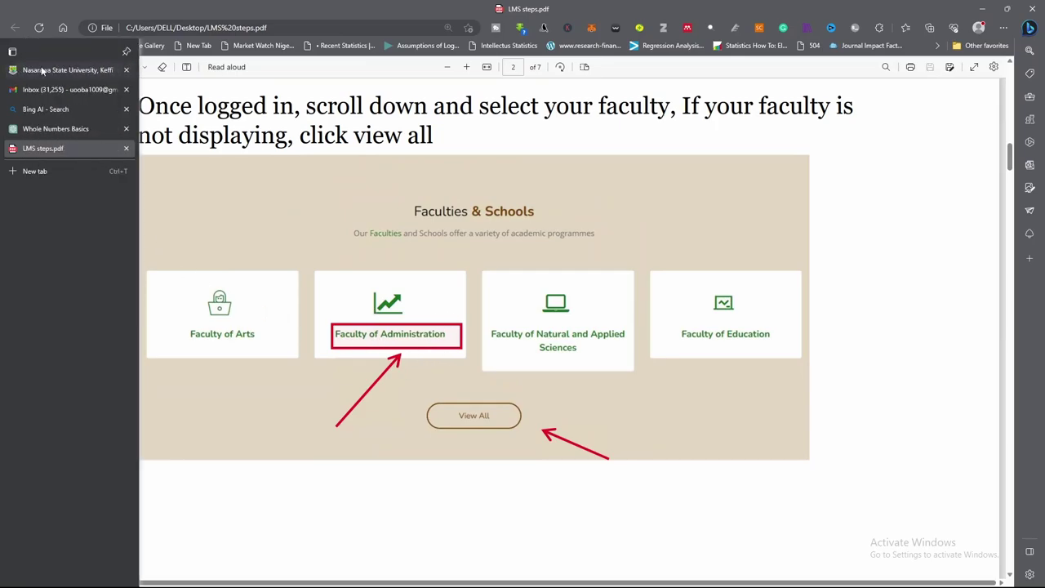
click(45, 71)
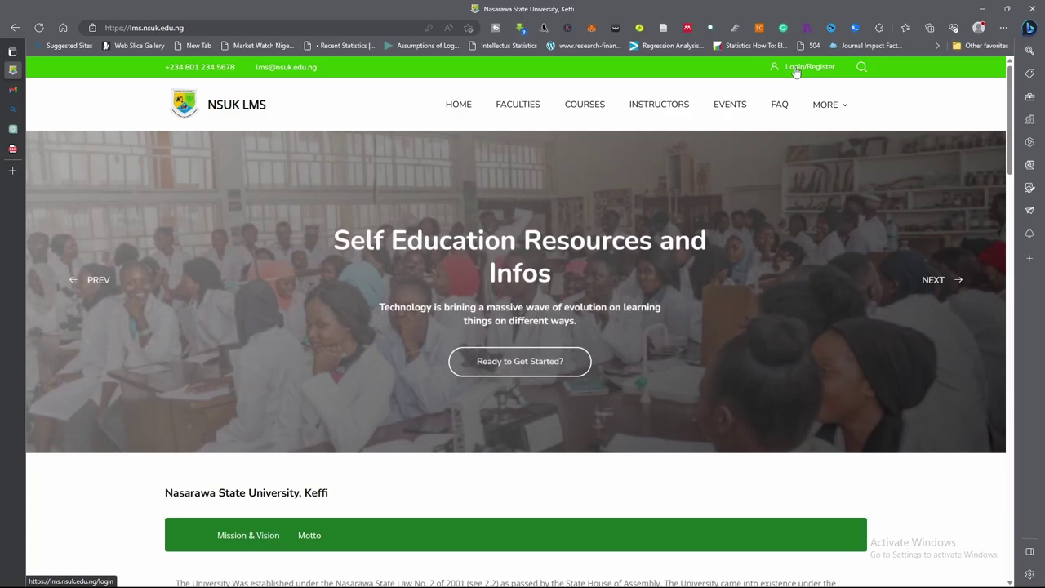
click(796, 69)
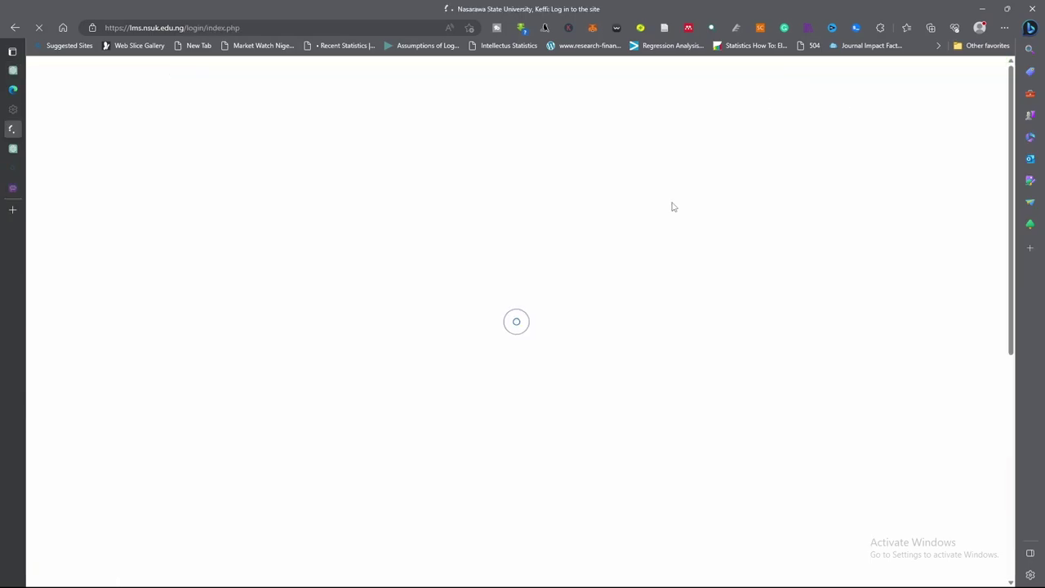
scroll(587, 233, down, 1)
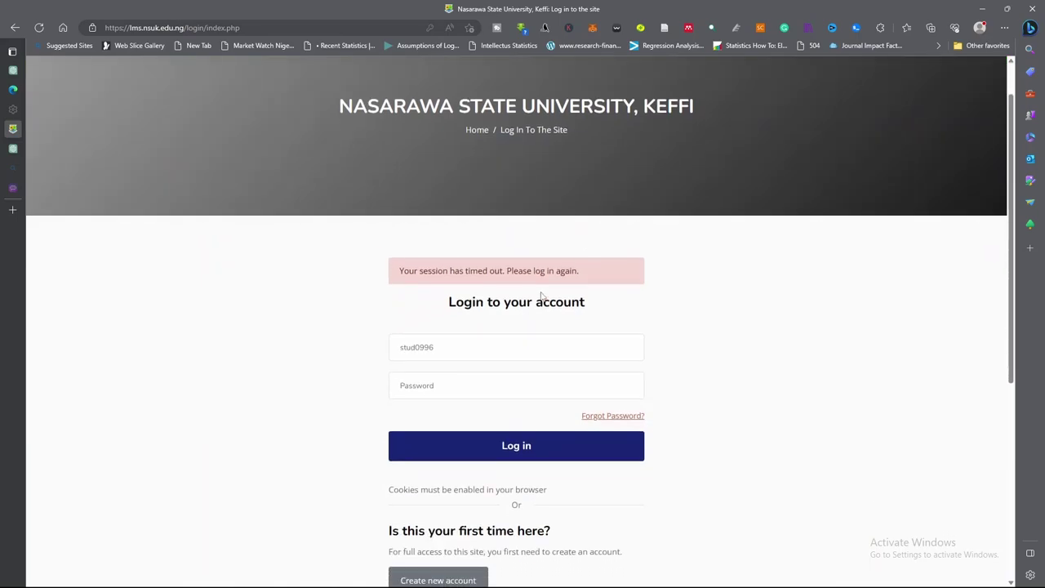
Step: Enter the student username and account password, log in, and dismiss the browser's save-password prompt
click(450, 348)
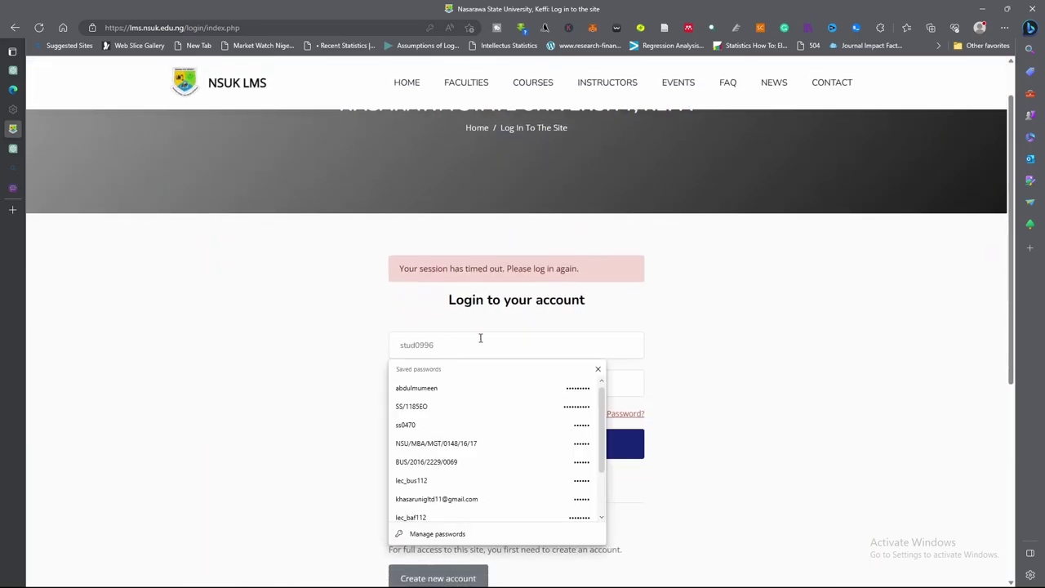
click(679, 367)
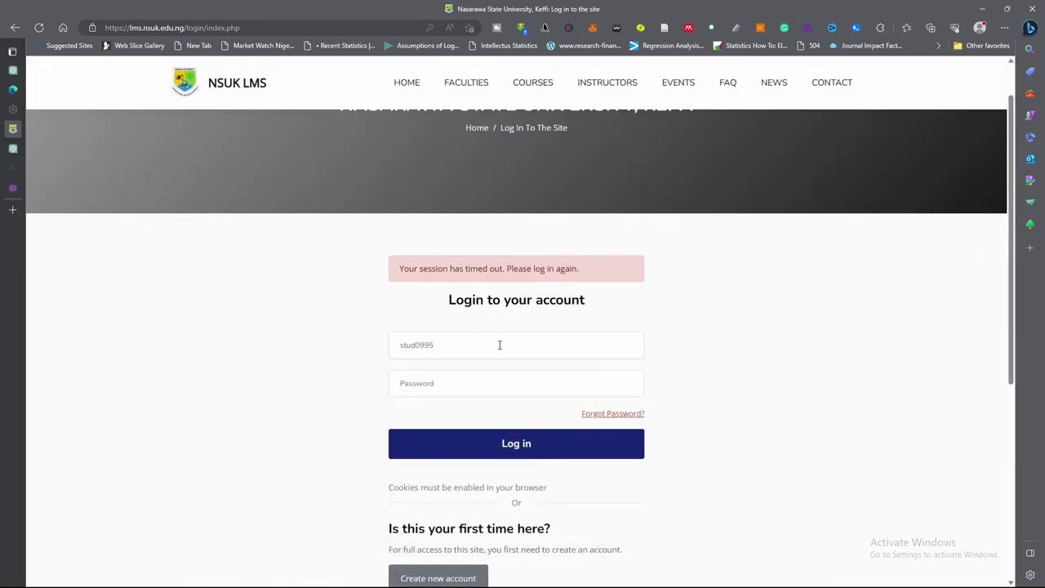
click(482, 386)
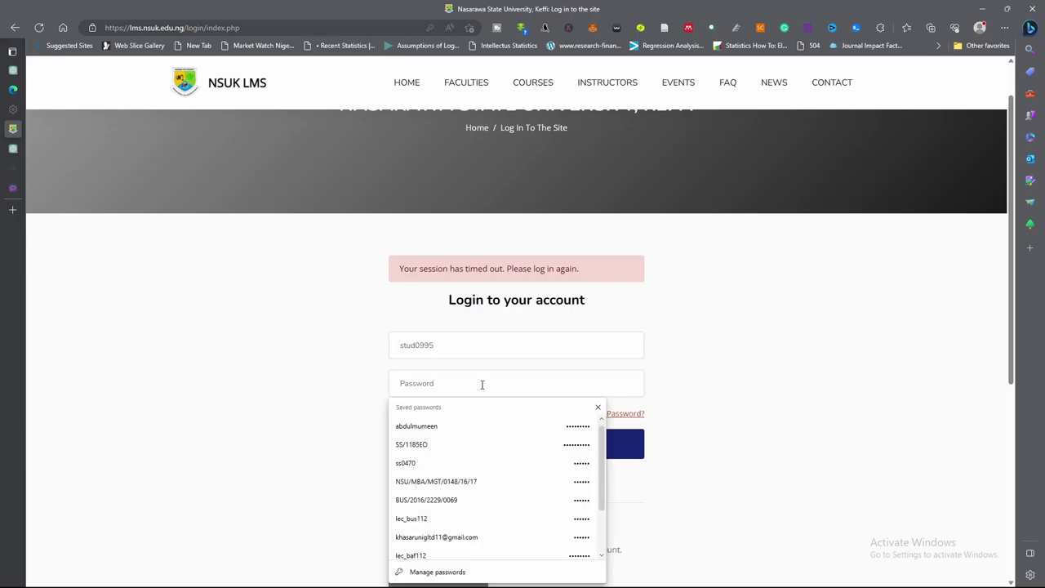
text(•)
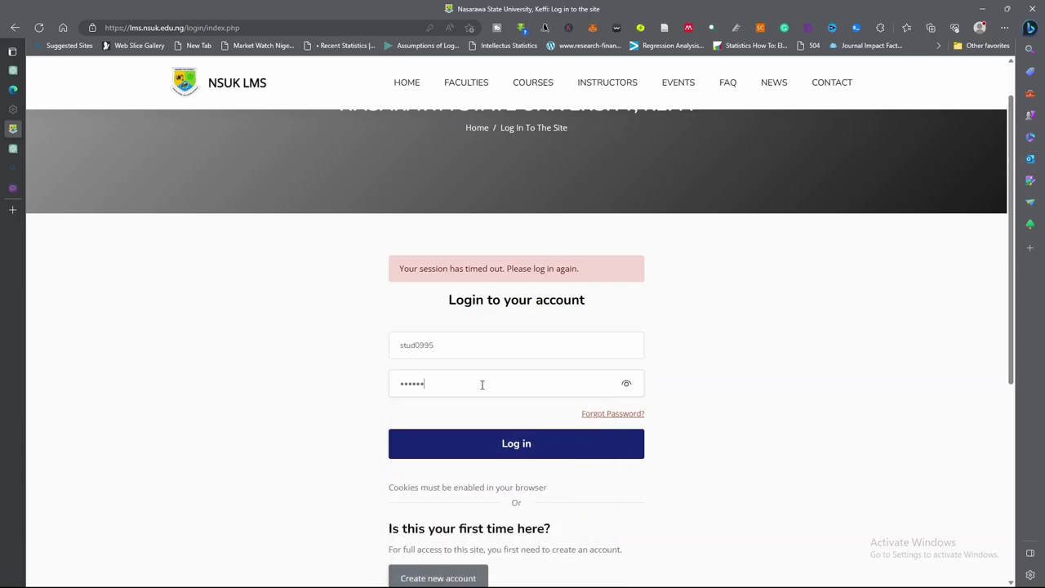
click(545, 456)
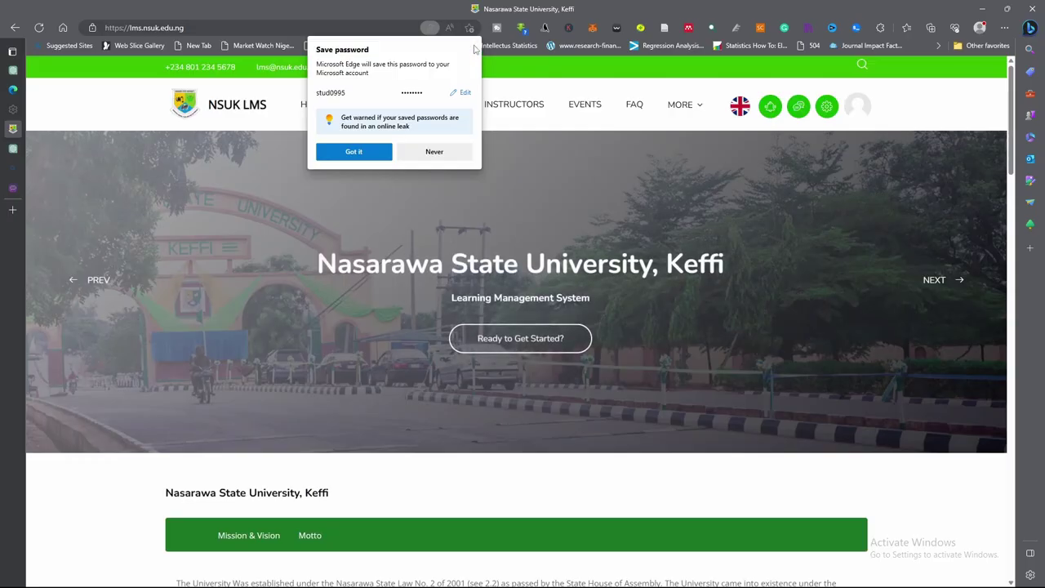
click(684, 355)
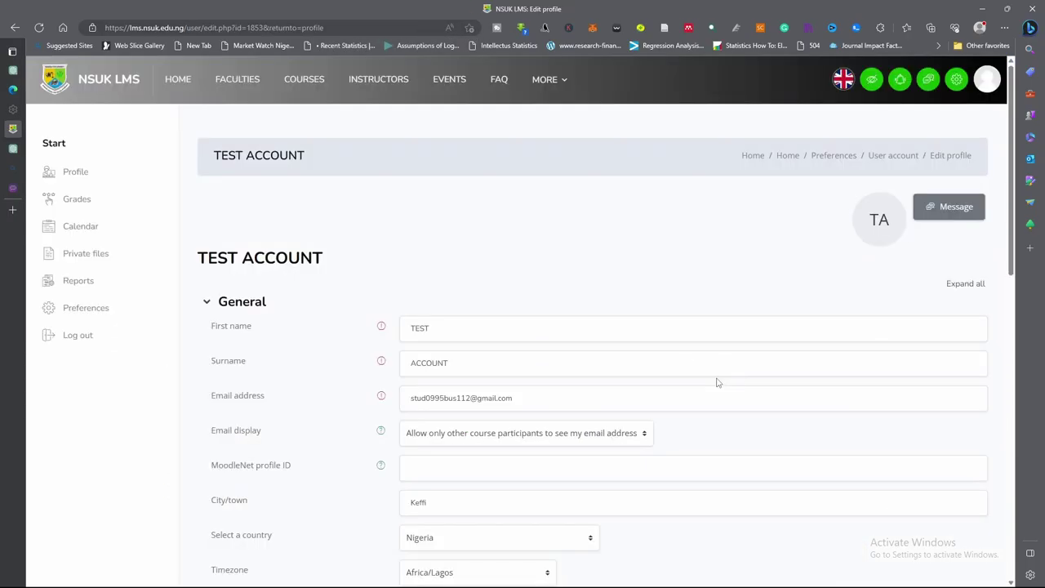
Step: Review the profile form from the name and email fields through to the matriculation number, and update the profile
scroll(716, 377, down, 2)
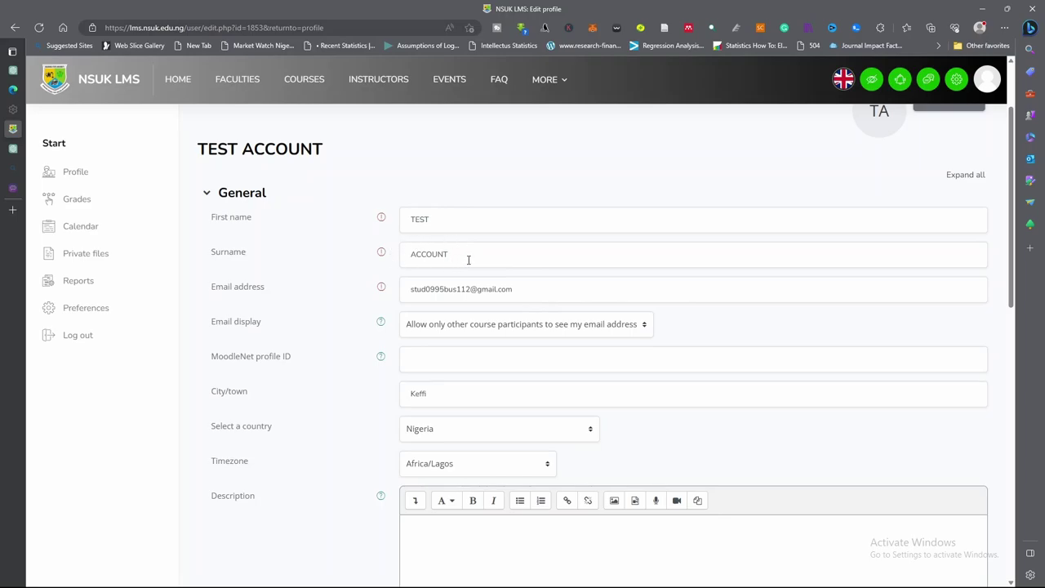
scroll(469, 259, down, 1)
scroll(433, 258, up, 2)
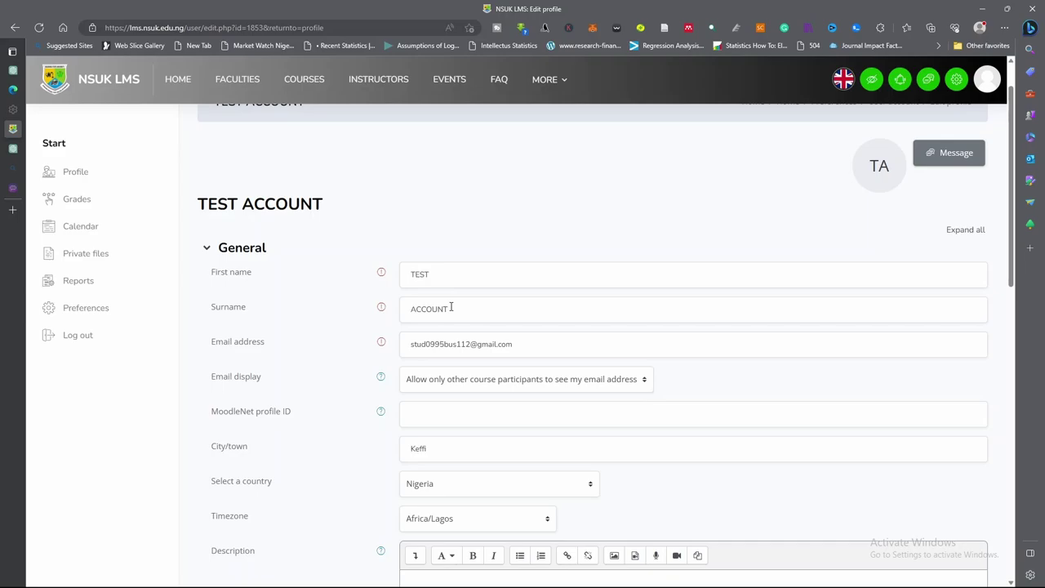
scroll(451, 307, down, 1)
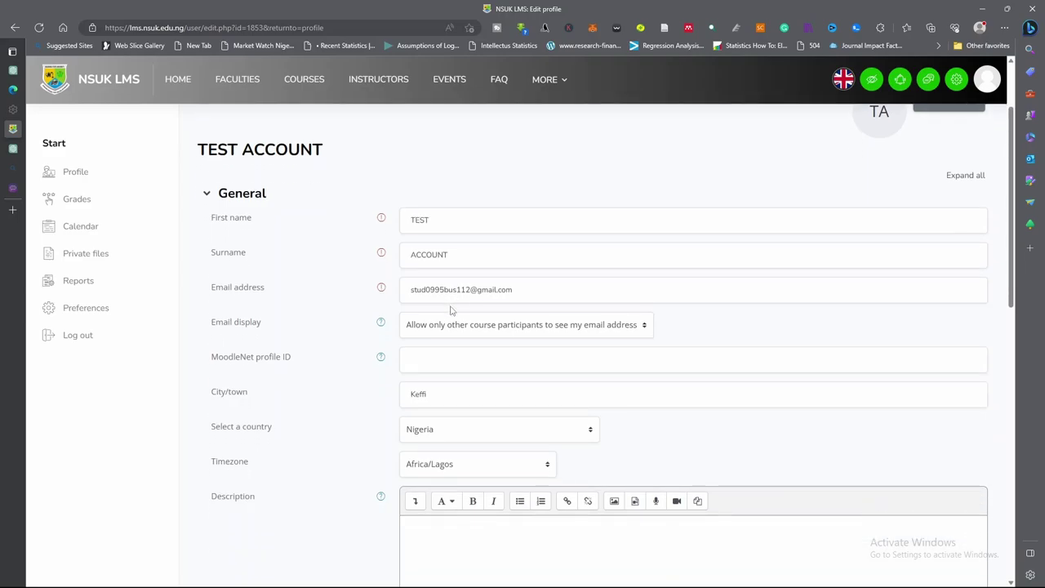
scroll(450, 311, down, 8)
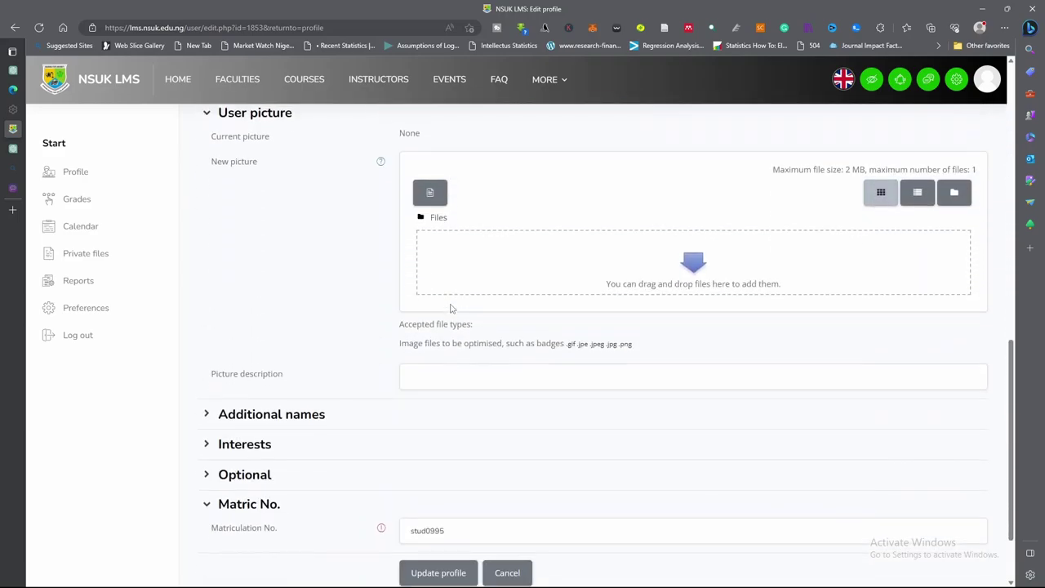
scroll(428, 372, down, 3)
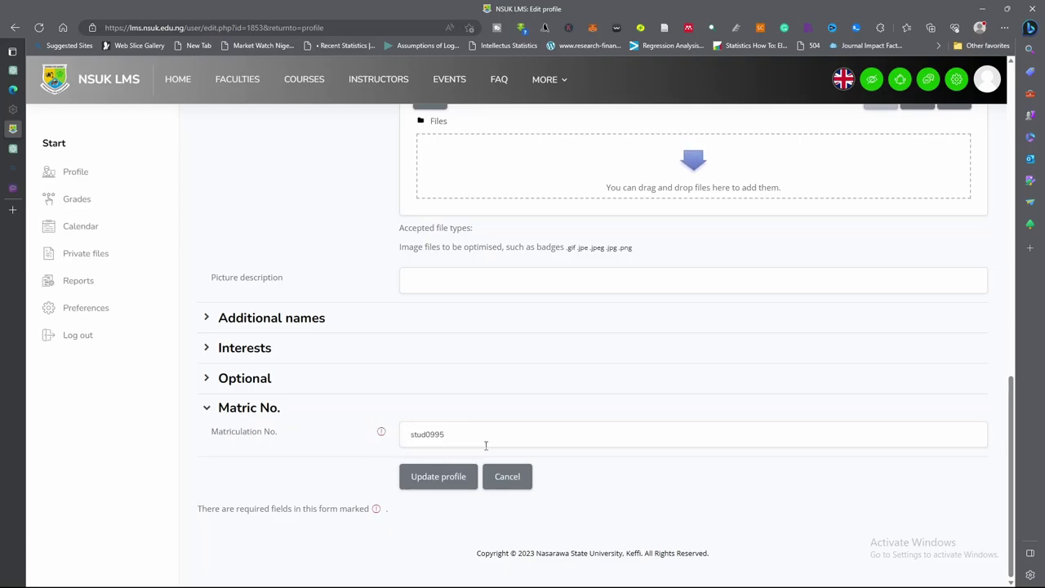
click(444, 484)
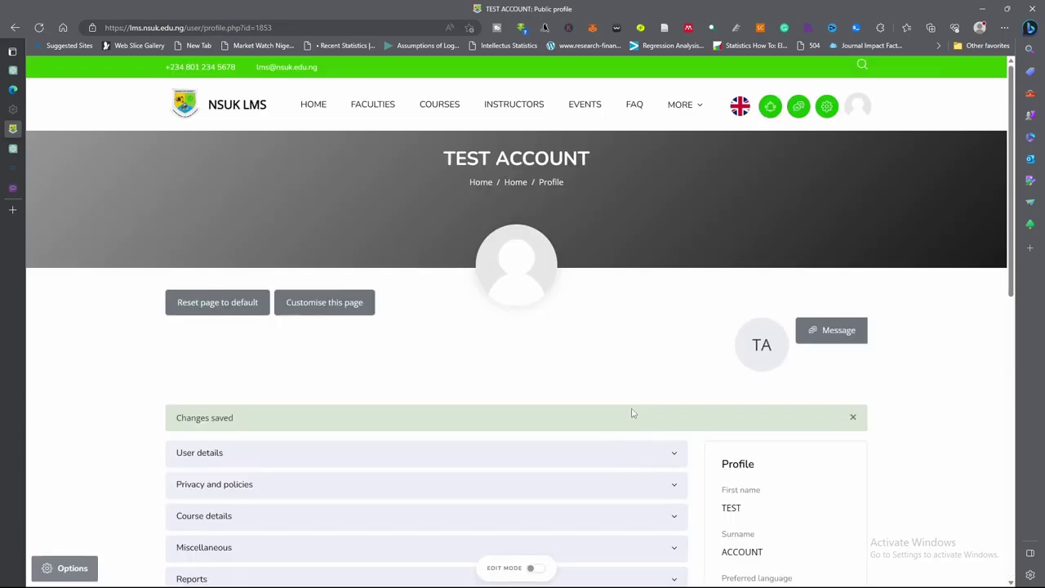
Step: Go back to the LMS home page and view all entries under Faculties & Schools
click(319, 106)
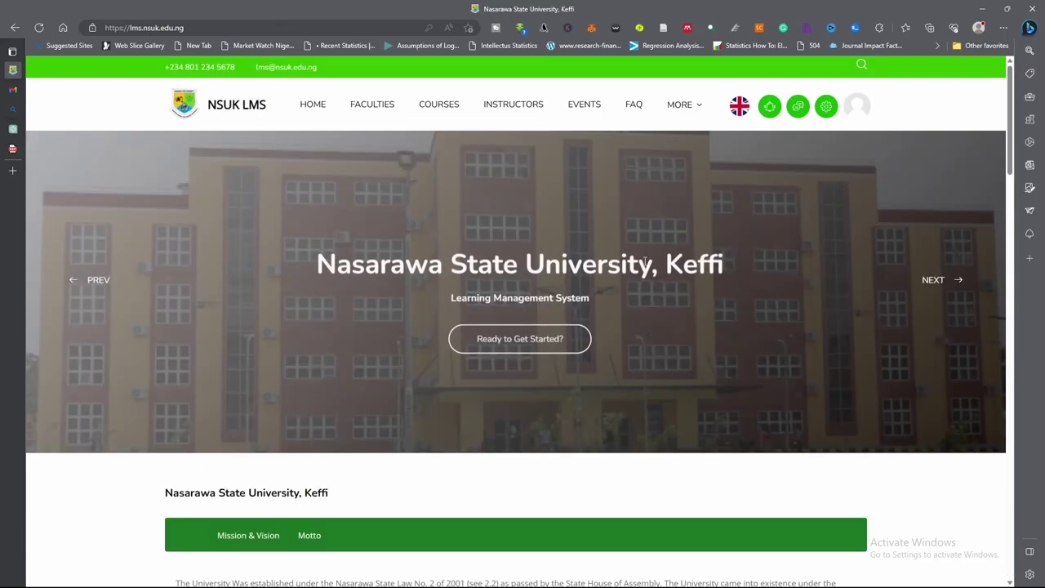
scroll(643, 269, down, 2)
scroll(643, 268, down, 5)
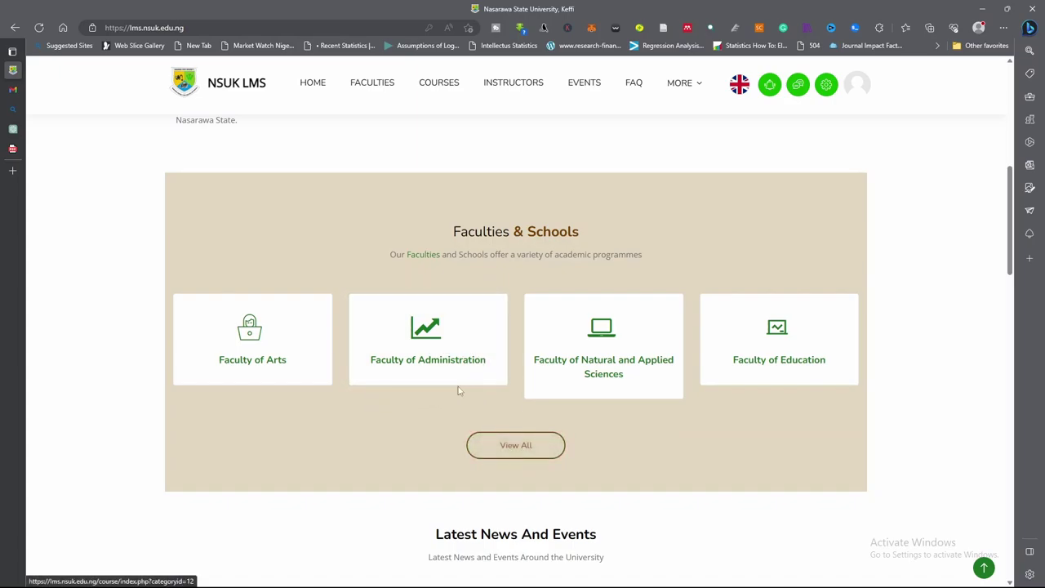
click(525, 454)
Step: Browse the list of faculties, open the Faculty of Administration, and show the courses of its Business Administration department
scroll(543, 433, down, 8)
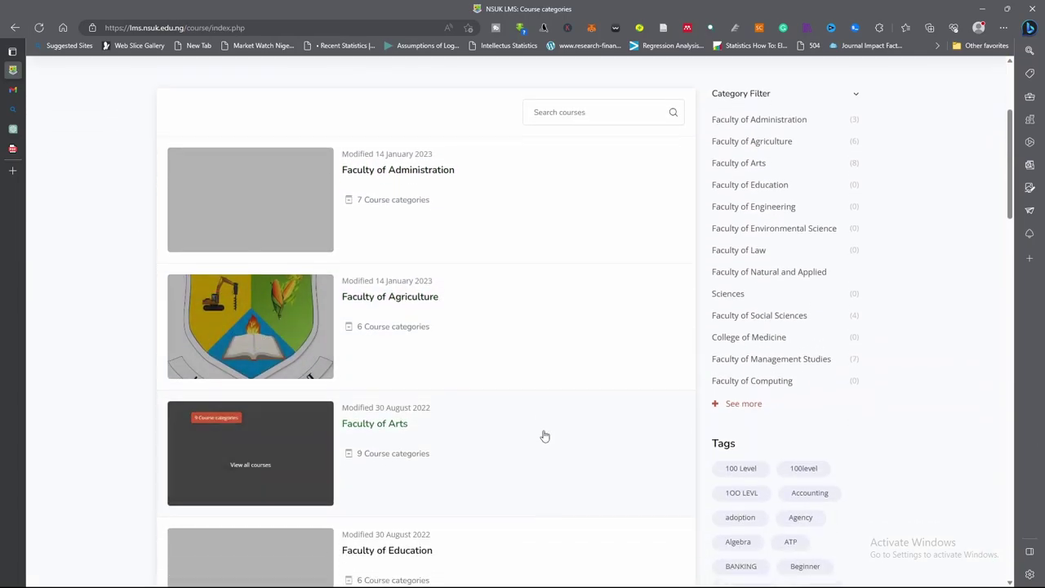
scroll(540, 436, down, 10)
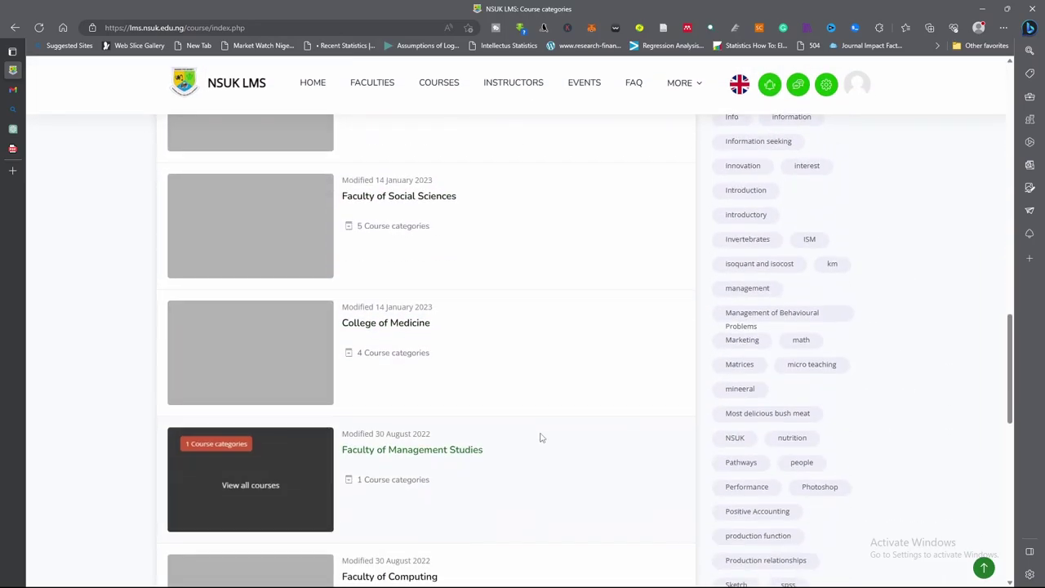
scroll(395, 273, up, 20)
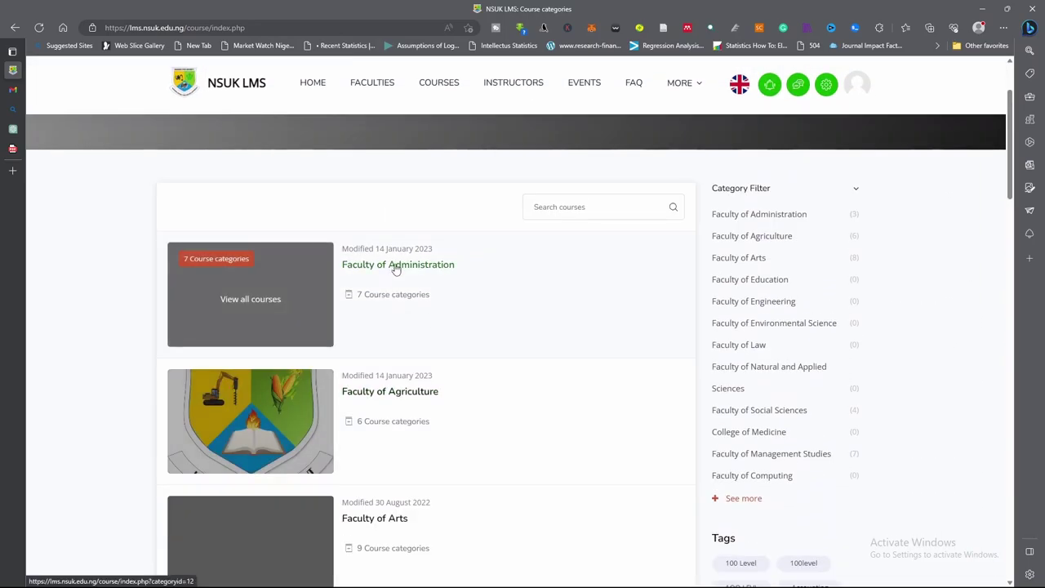
click(399, 266)
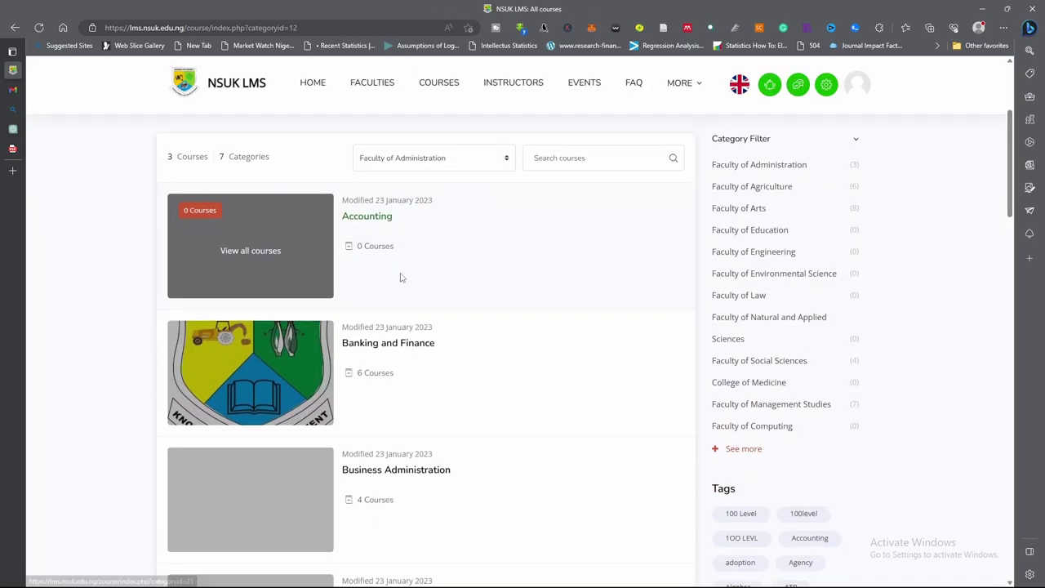
scroll(400, 277, down, 2)
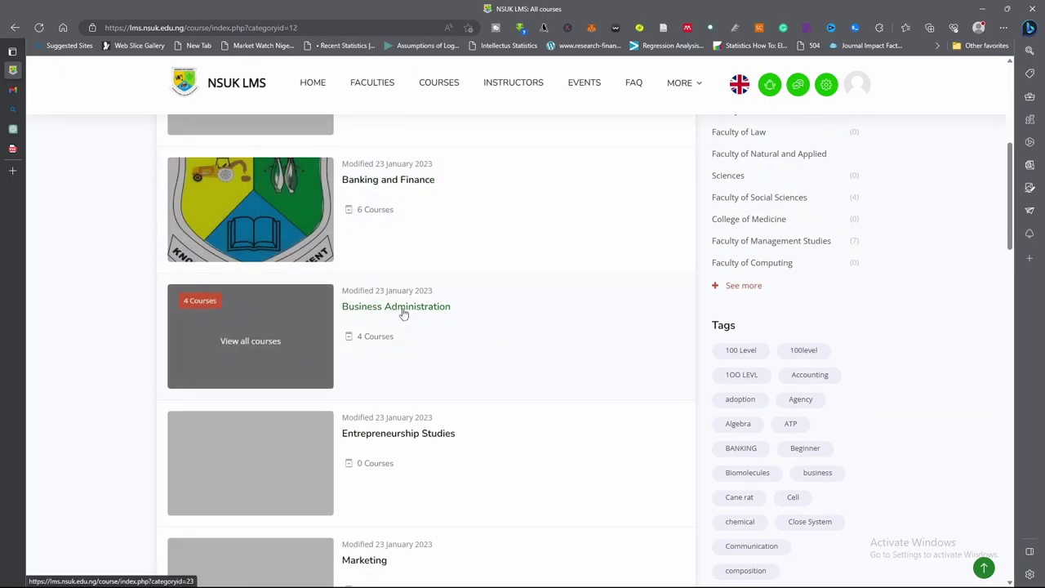
click(403, 313)
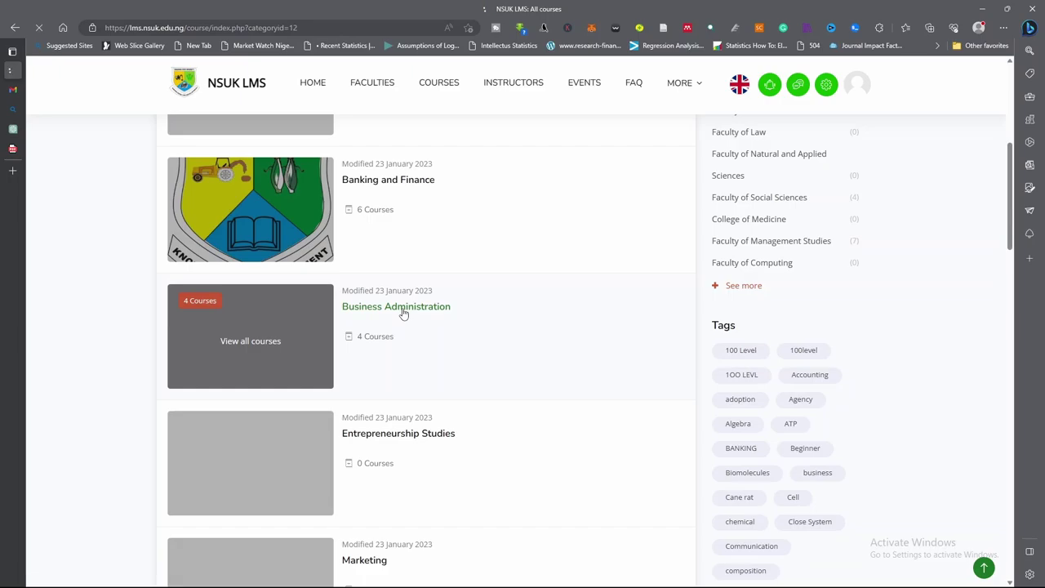
scroll(403, 312, down, 3)
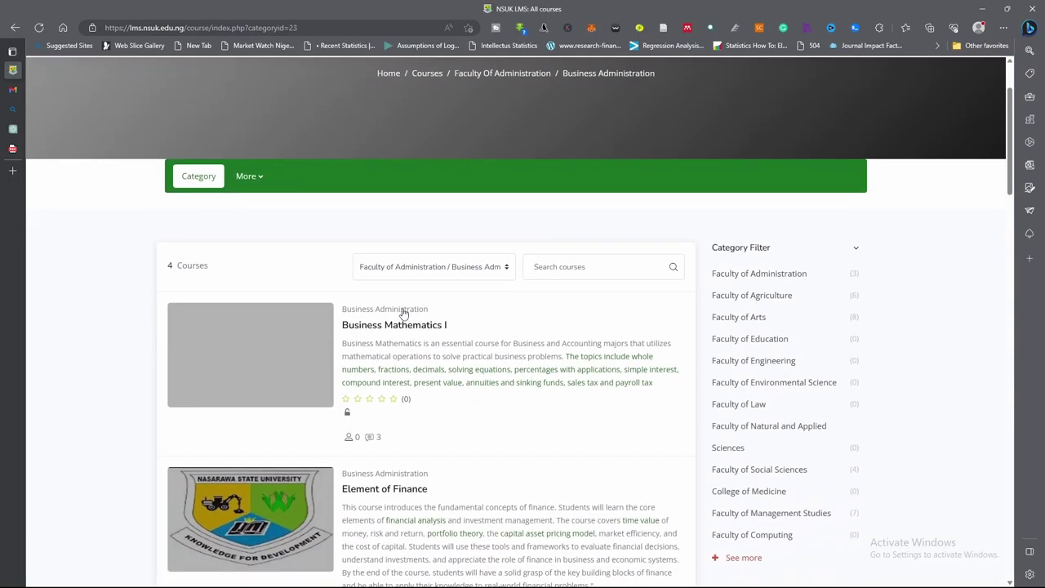
Step: Look through the courses listed for the Business Administration department and open Business Mathematics I
scroll(402, 312, down, 10)
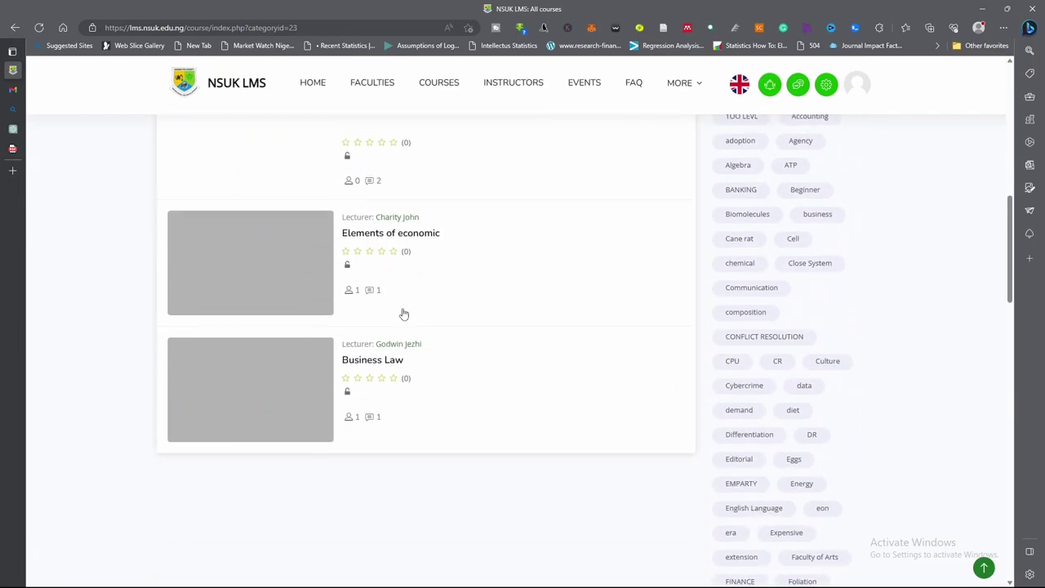
scroll(402, 313, up, 12)
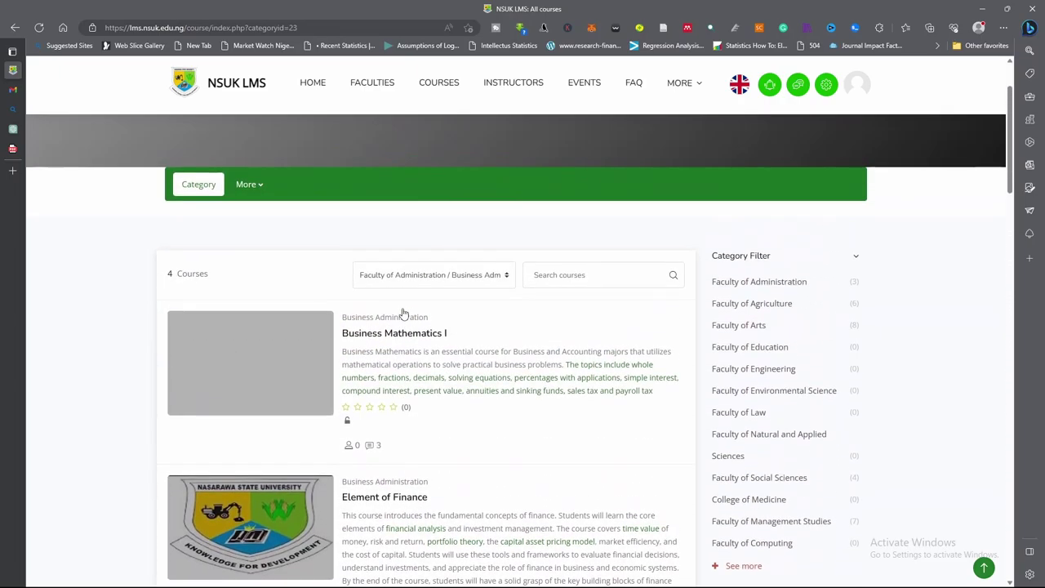
scroll(402, 313, down, 10)
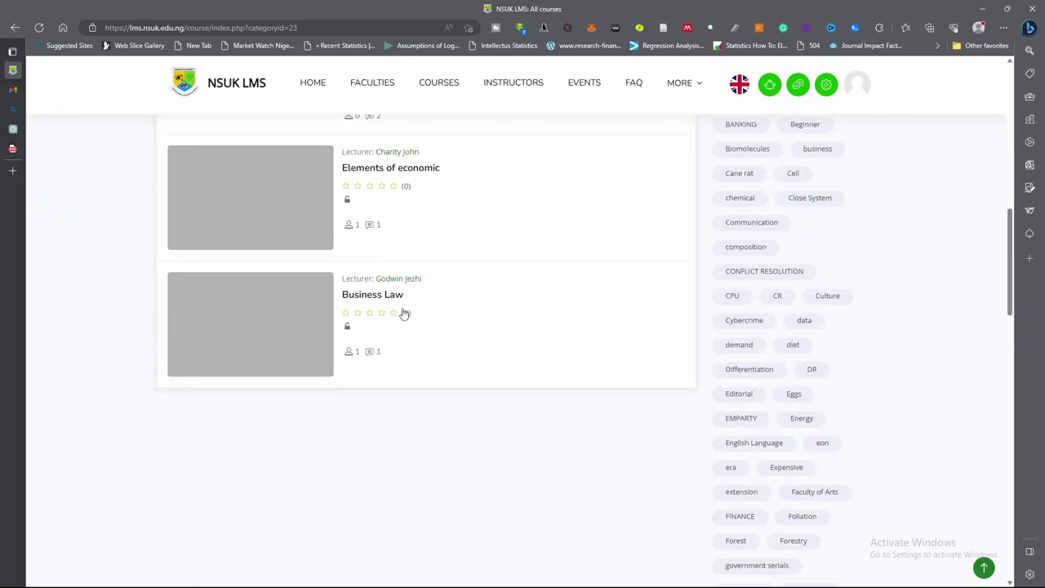
scroll(402, 314, up, 12)
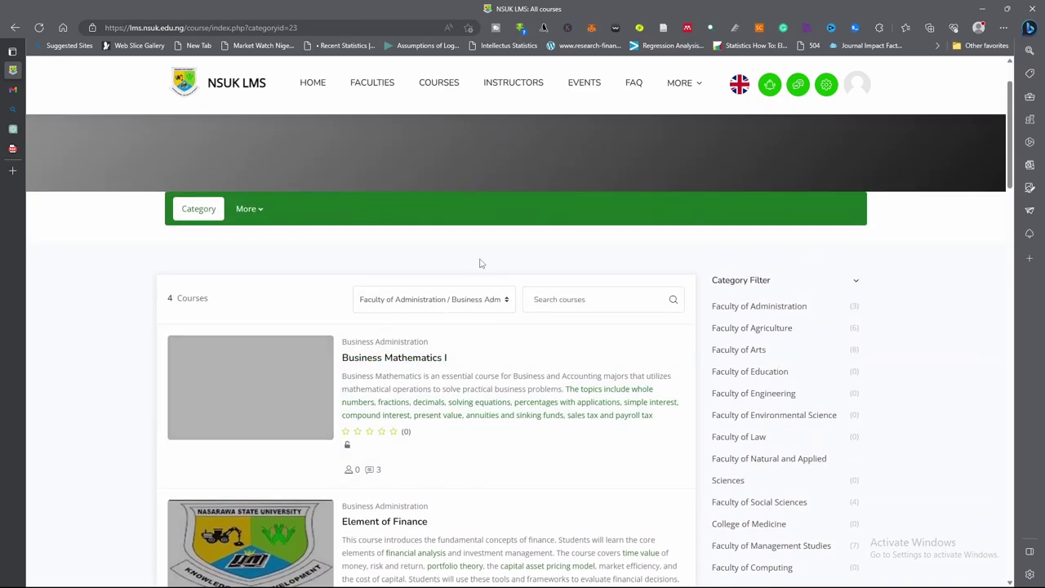
scroll(480, 263, down, 1)
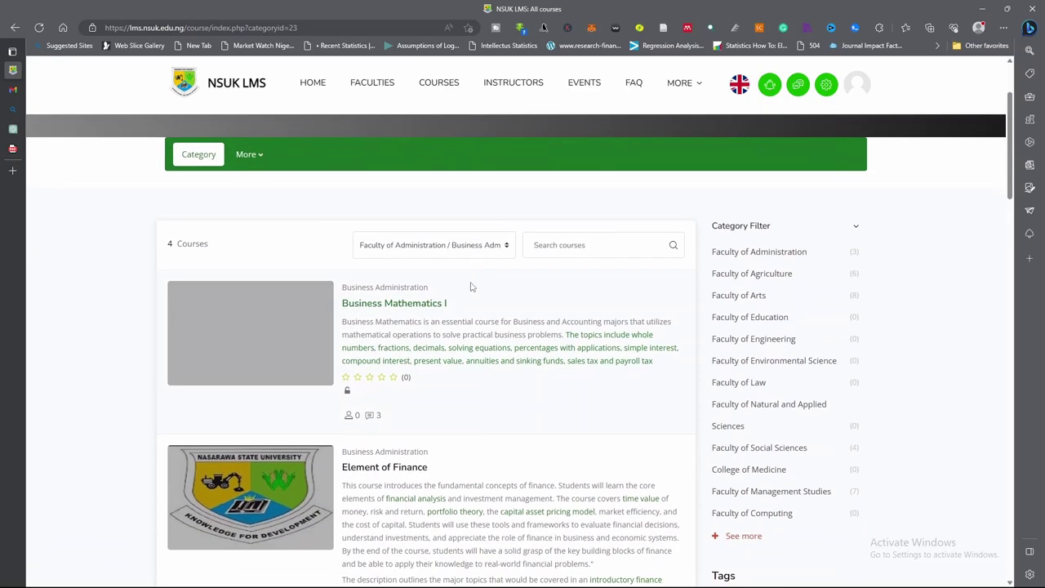
click(405, 308)
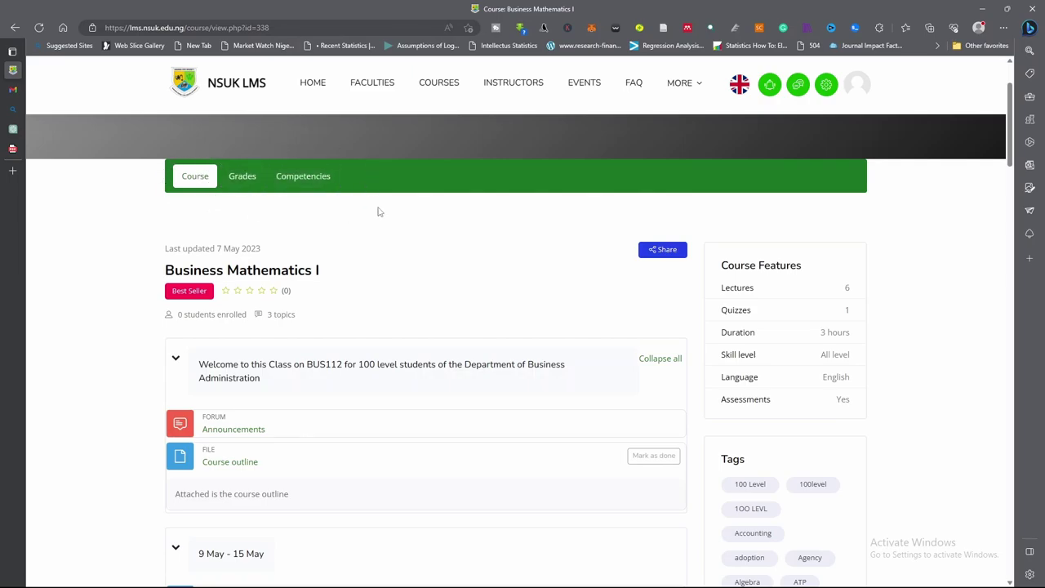
Step: Download the Course outline file from the BUS112 welcome section and open the downloaded document in Word
scroll(392, 224, down, 1)
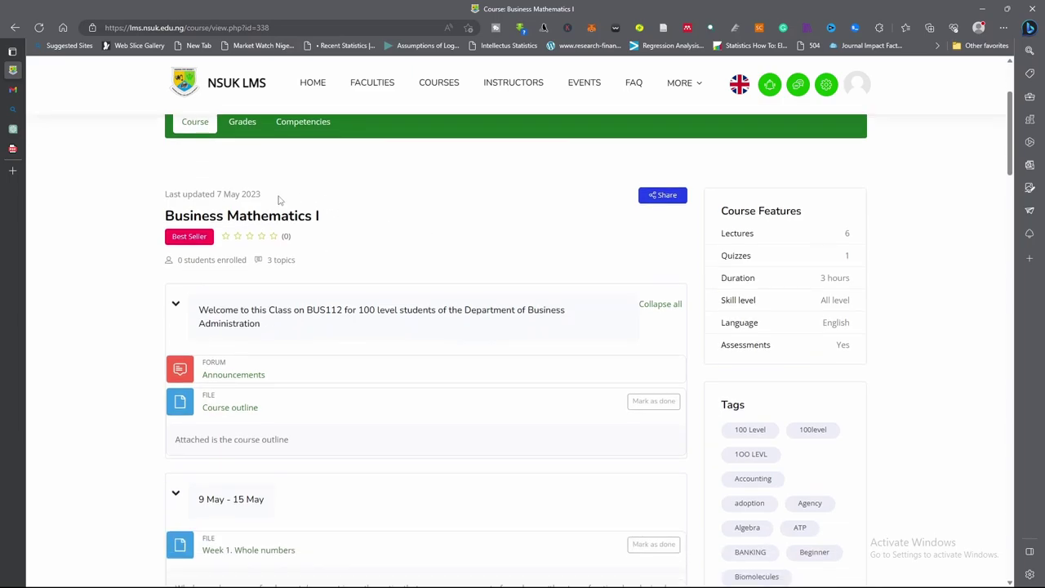
scroll(509, 283, down, 2)
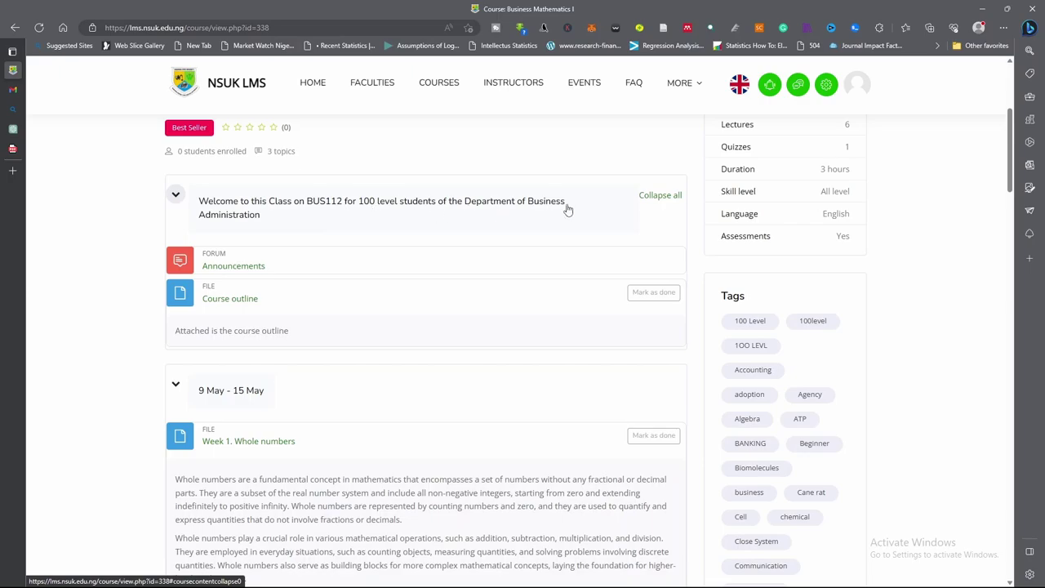
scroll(289, 219, down, 1)
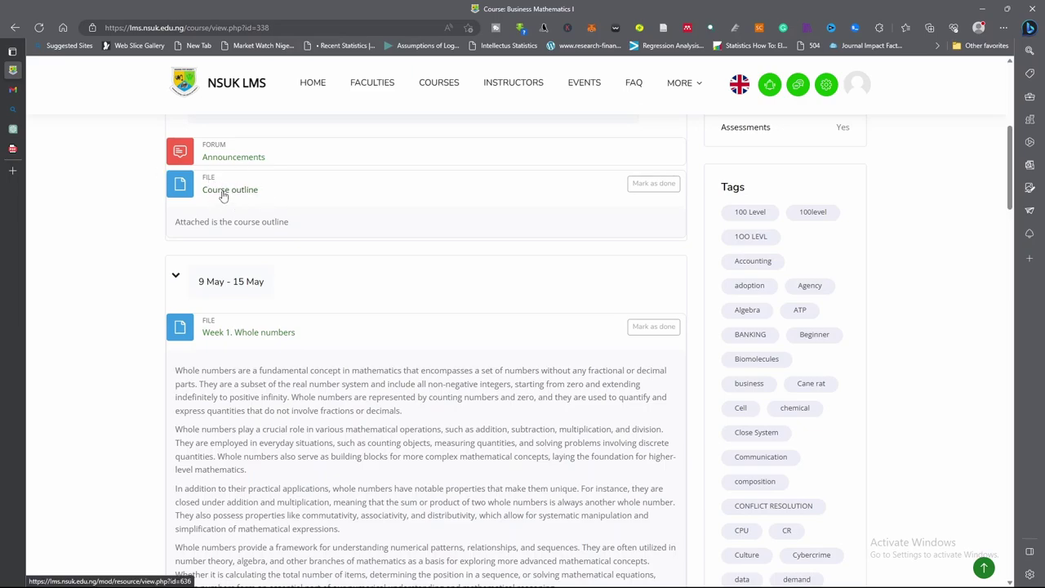
click(223, 194)
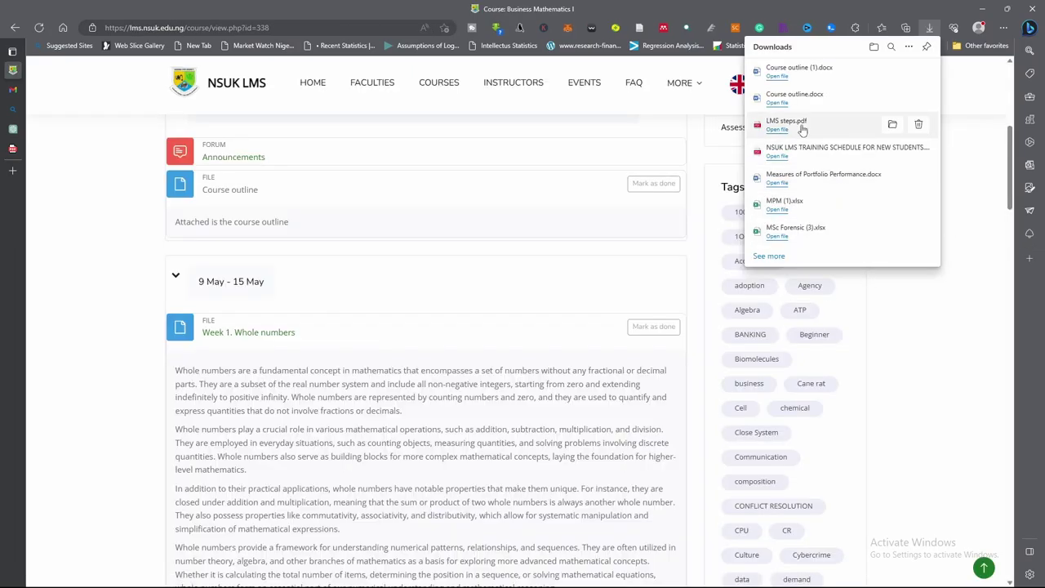
click(778, 76)
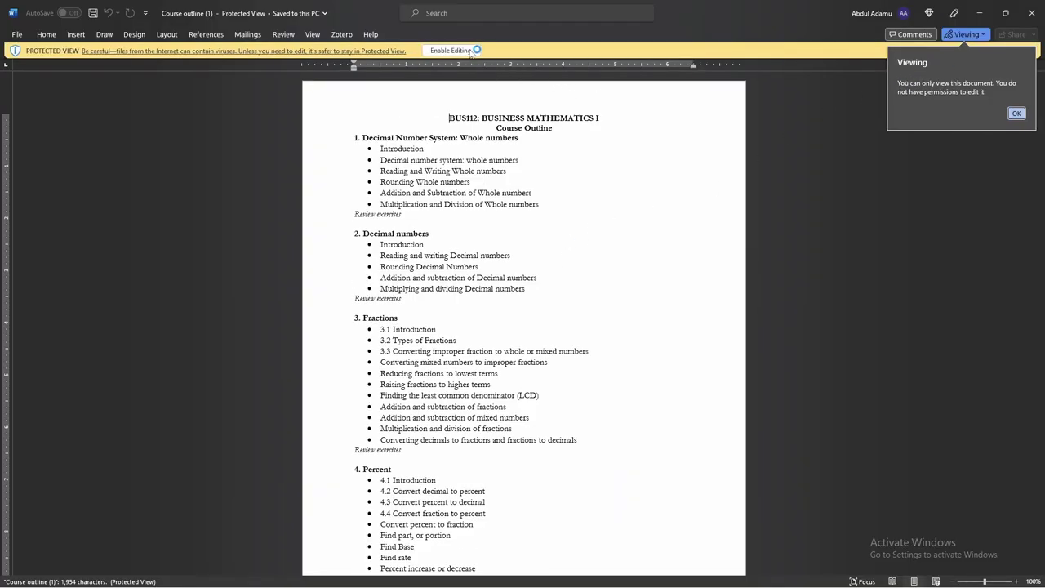
Step: Enable editing for the course outline document and display it in One Page view
click(451, 51)
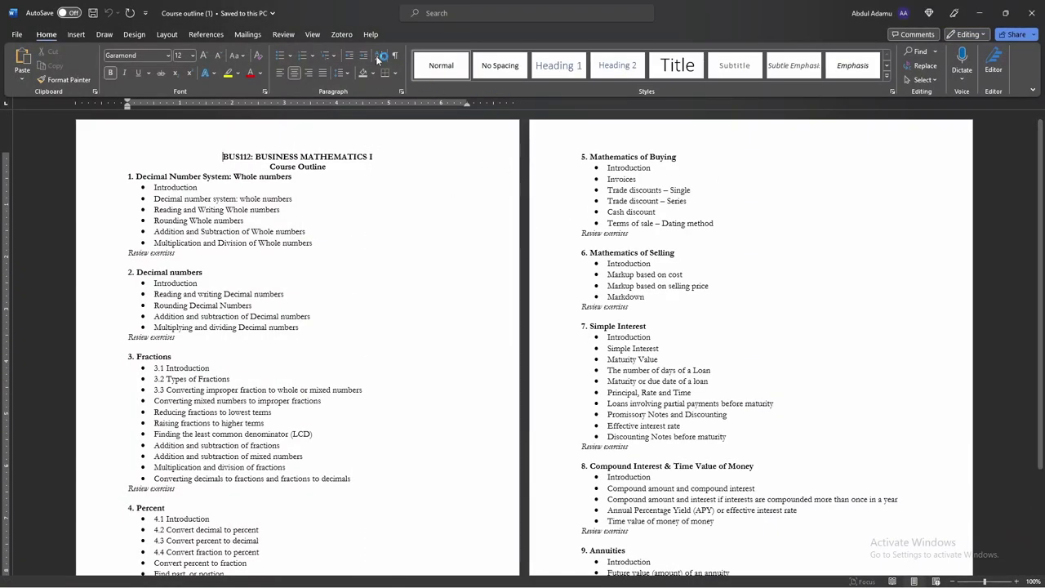
click(310, 34)
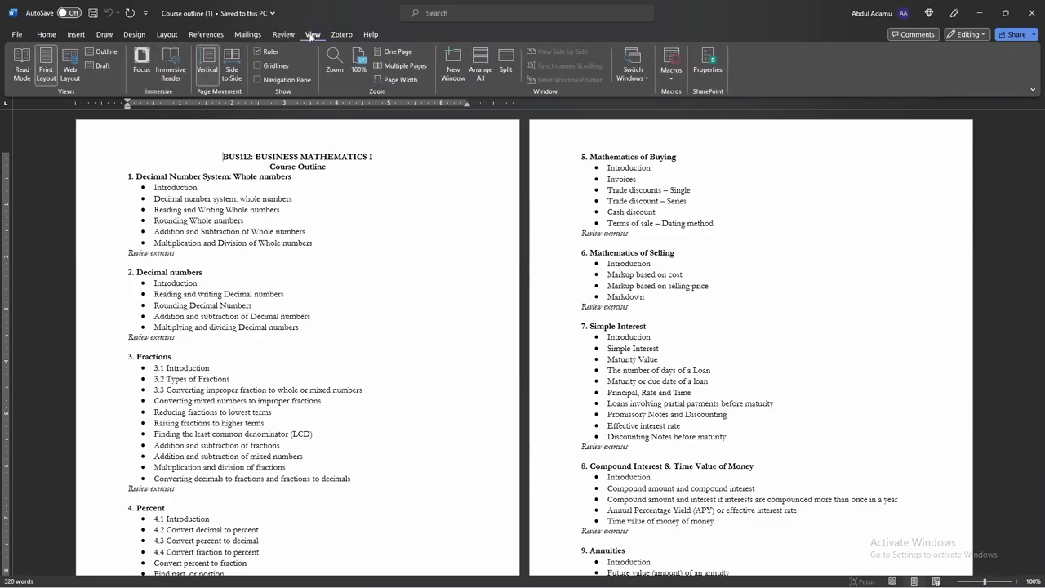
click(397, 52)
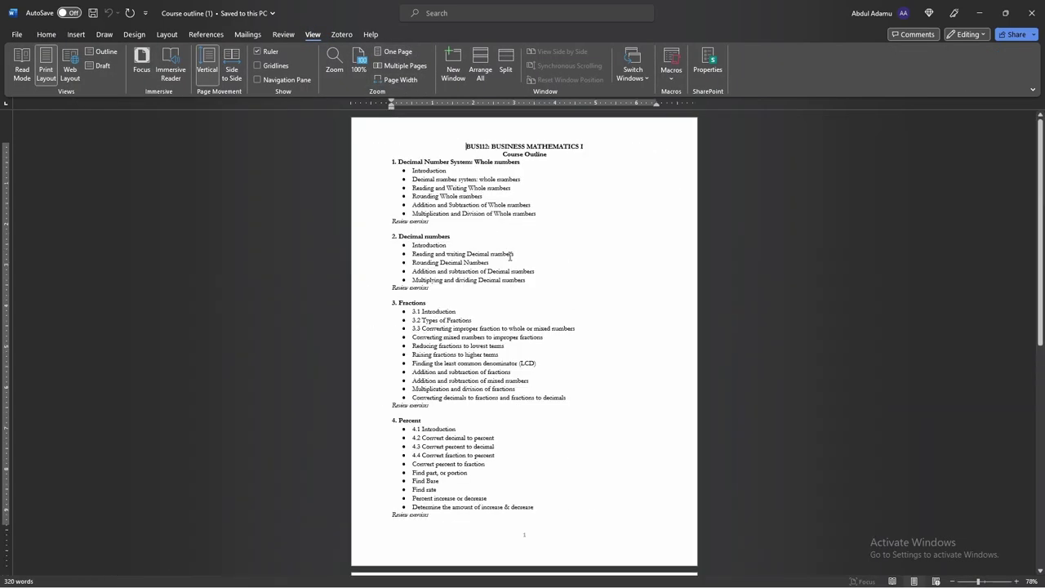
Step: Read the course outline from the whole numbers topic through Annuities, then close the document and return to the course page
scroll(510, 257, up, 7)
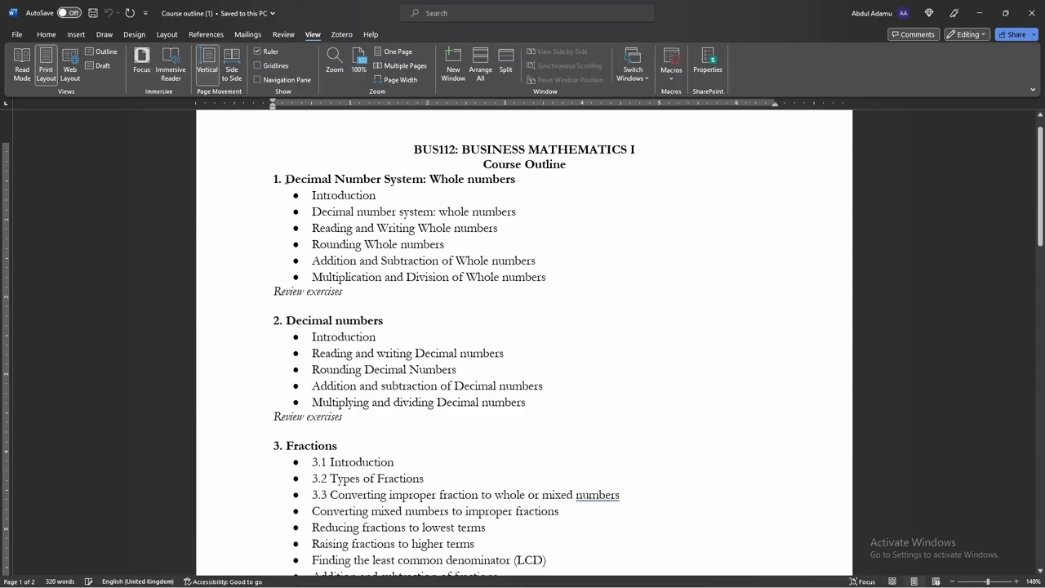
scroll(319, 368, down, 8)
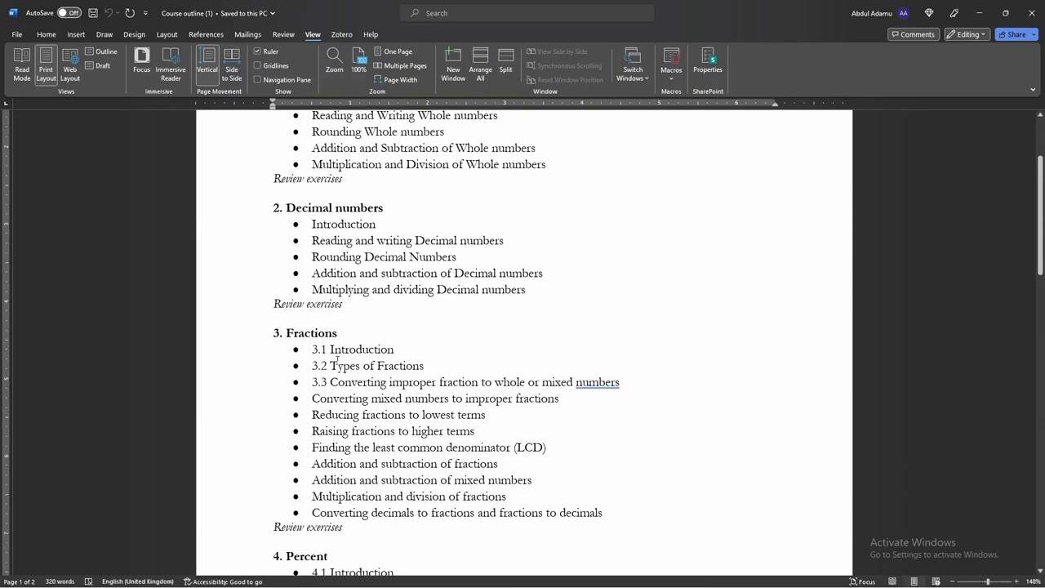
scroll(321, 374, down, 6)
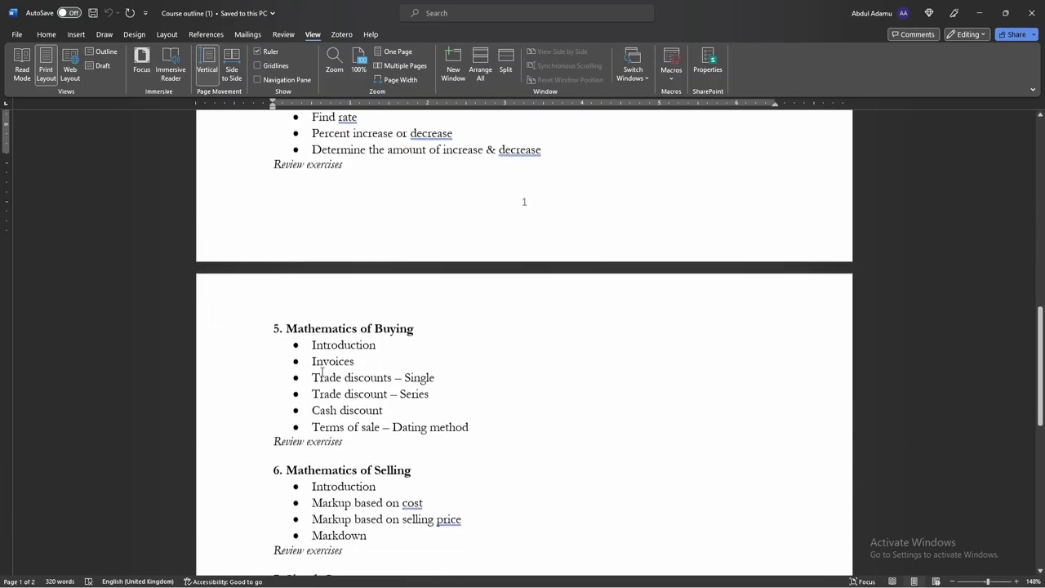
scroll(322, 373, down, 6)
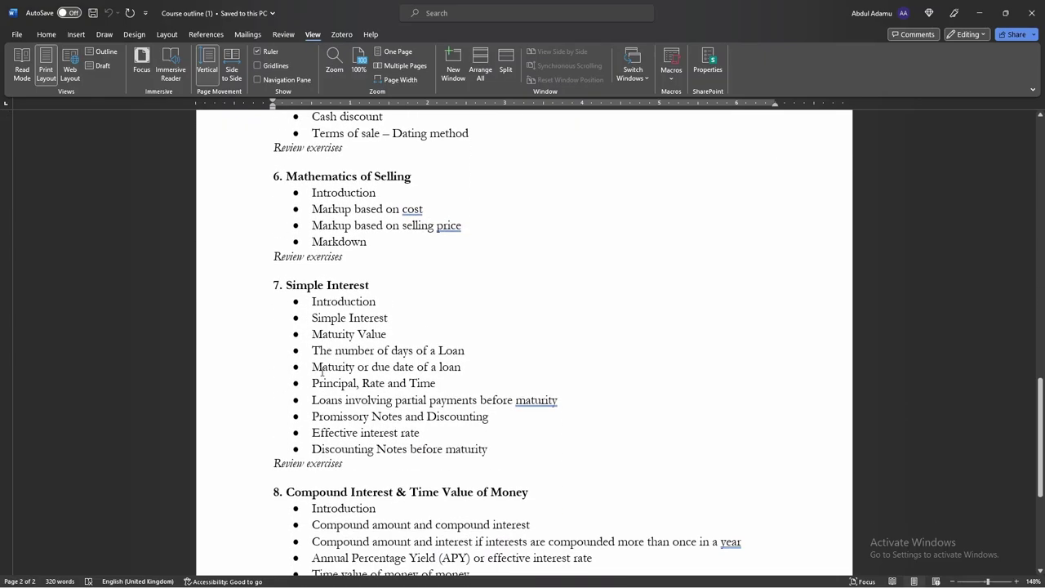
scroll(322, 371, down, 4)
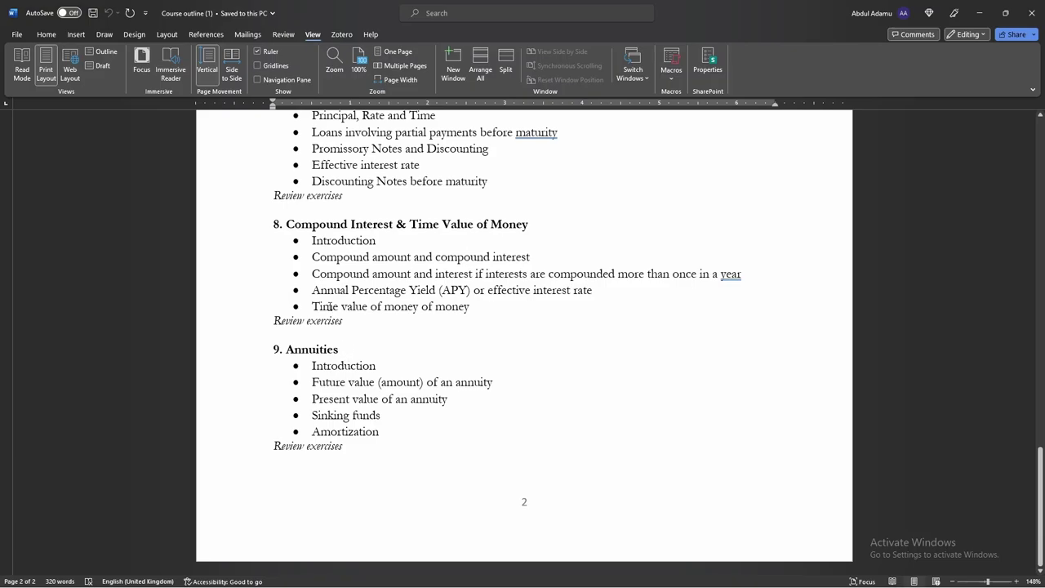
scroll(329, 306, up, 3)
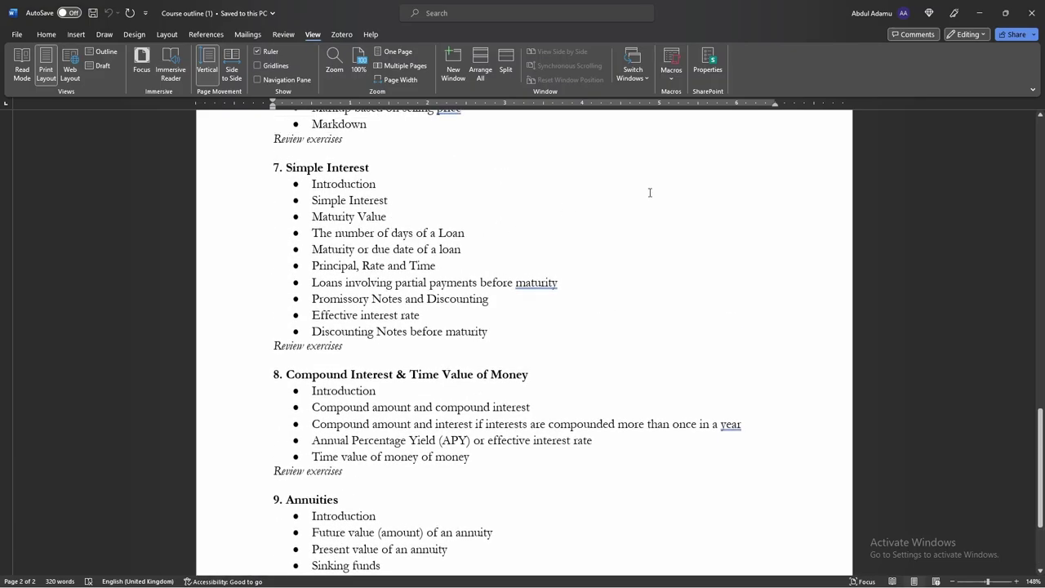
click(1031, 13)
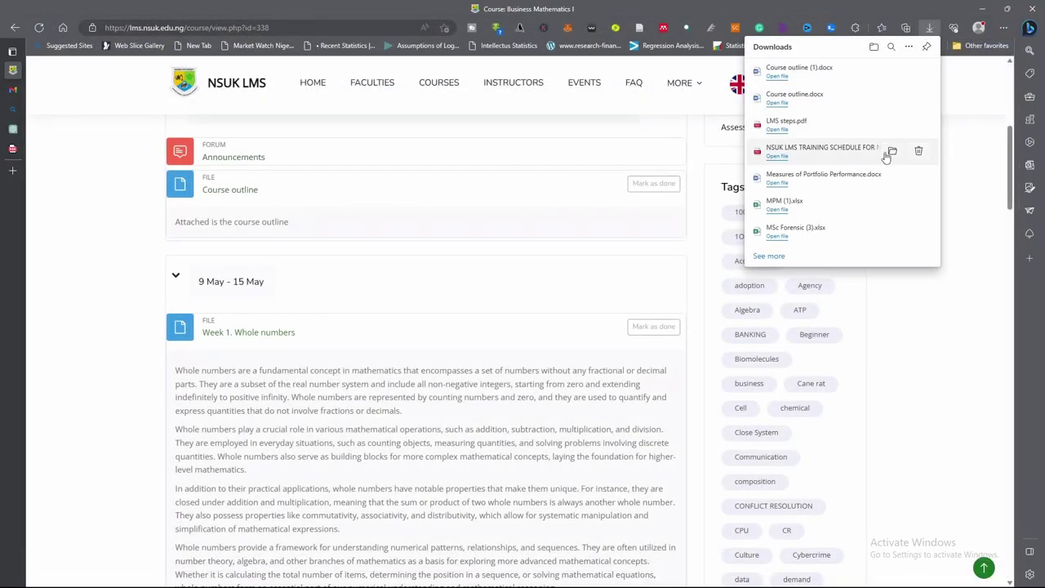
click(978, 171)
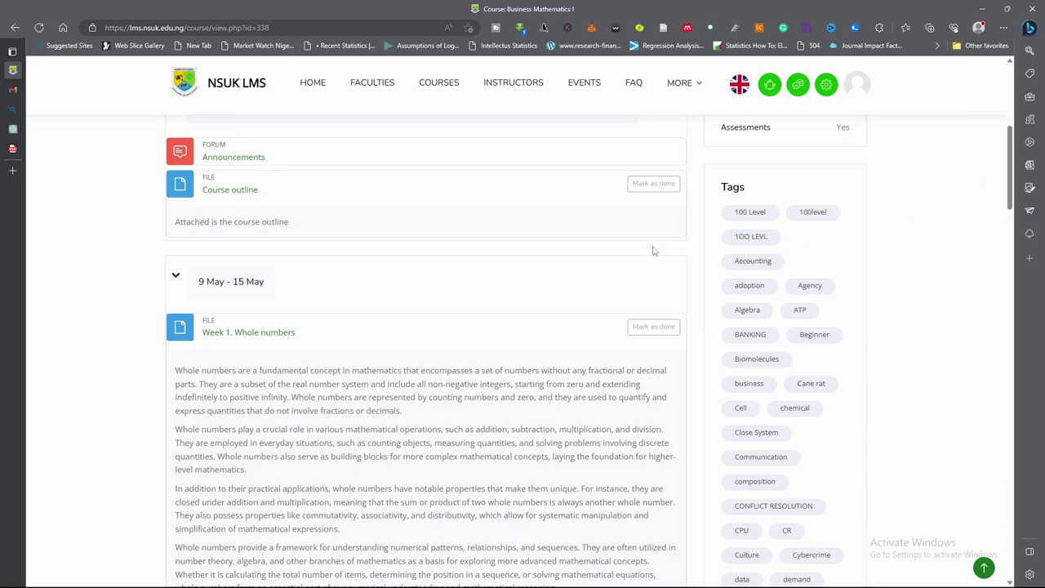
Step: Look over the 9 May - 15 May materials, download the Week 1. Whole numbers file, and open it in Word
scroll(598, 243, down, 1)
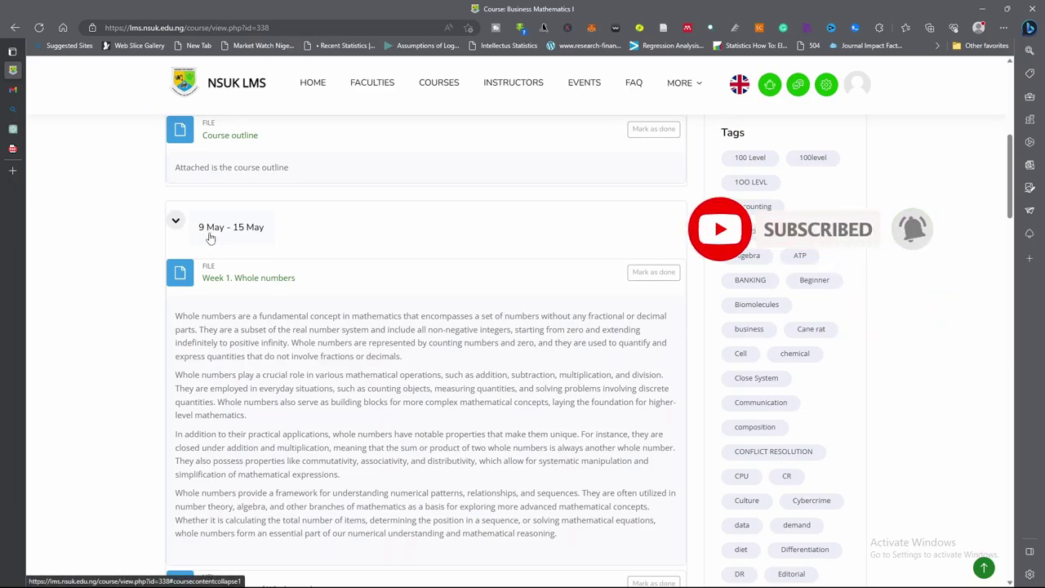
scroll(345, 235, down, 1)
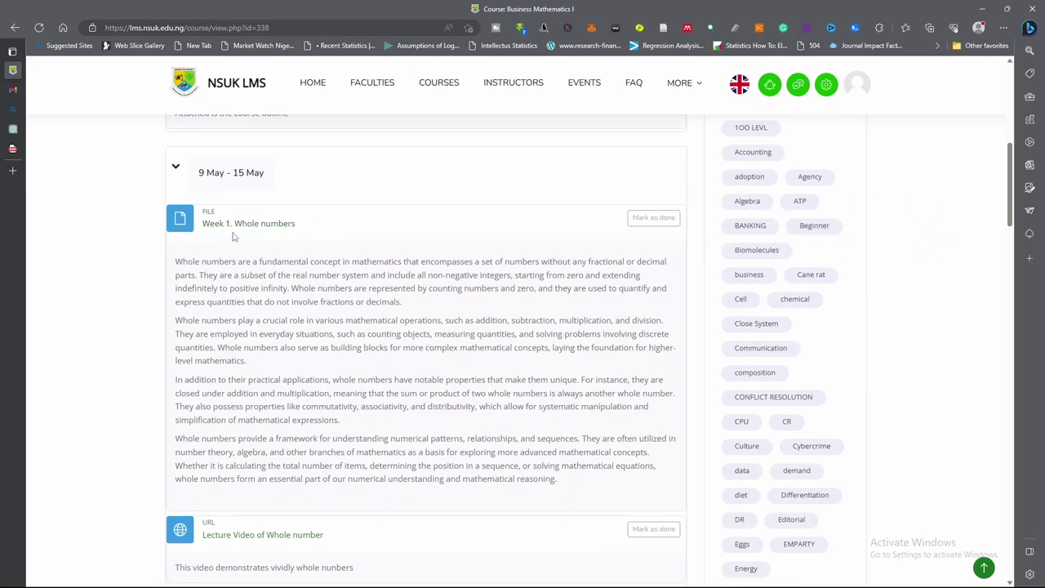
scroll(320, 242, down, 1)
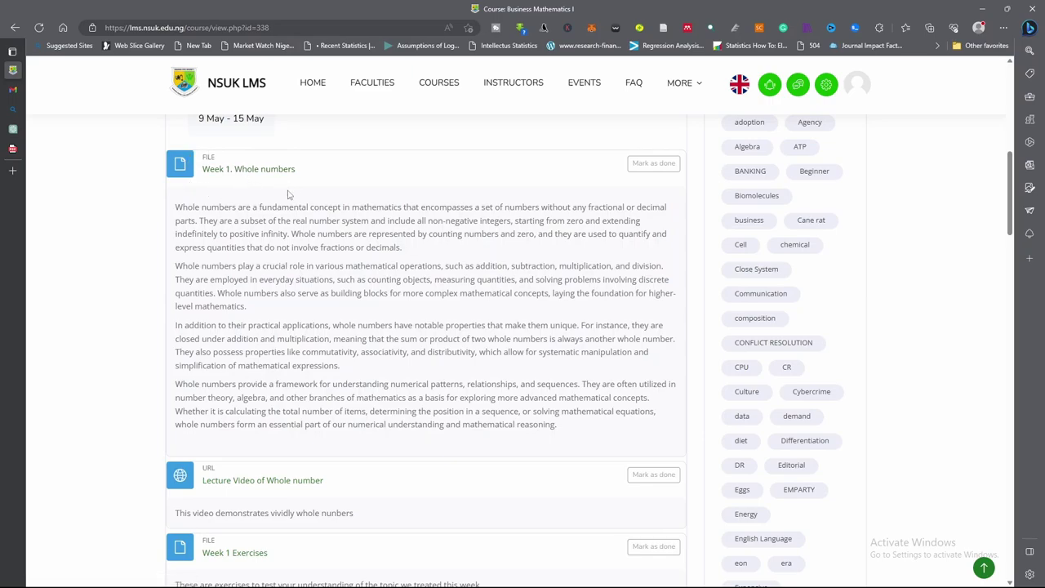
scroll(288, 194, down, 2)
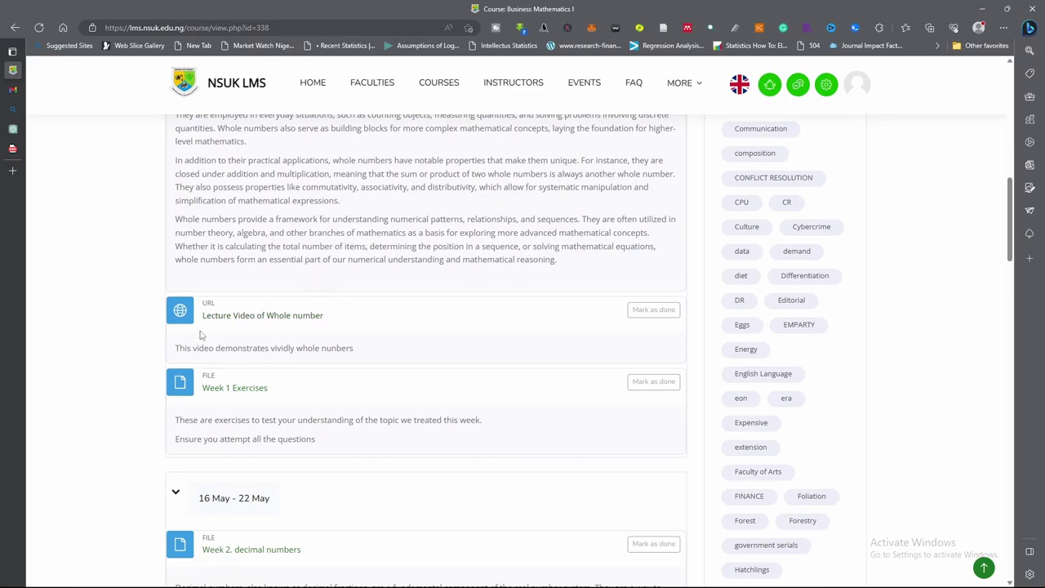
scroll(321, 422, down, 1)
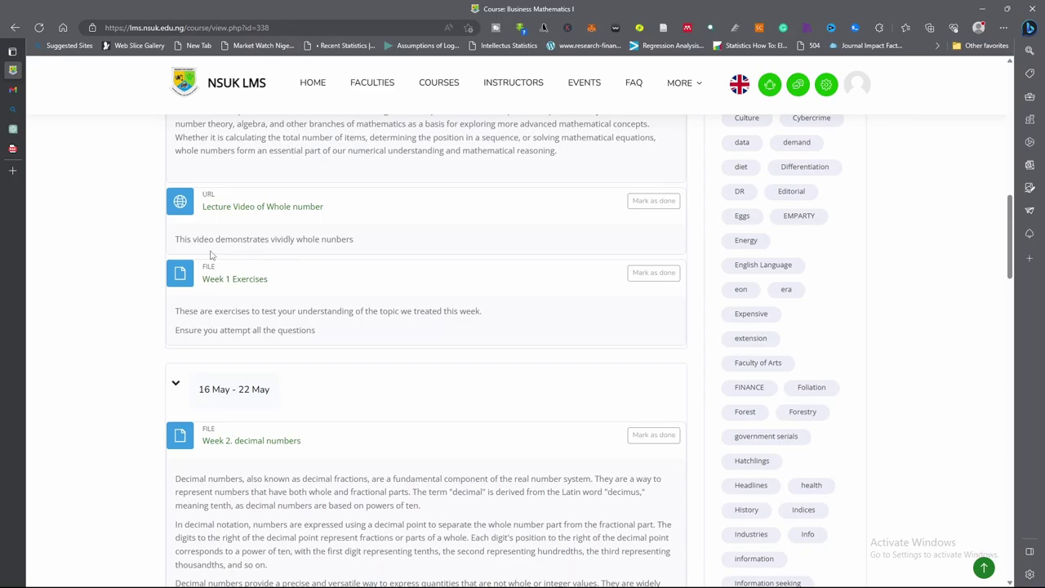
scroll(313, 282, up, 4)
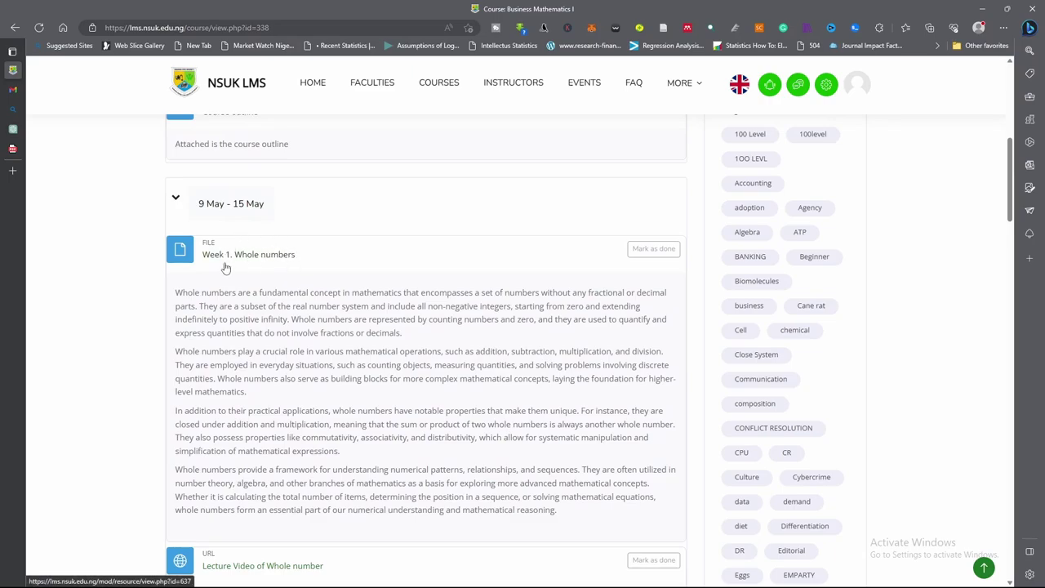
click(269, 256)
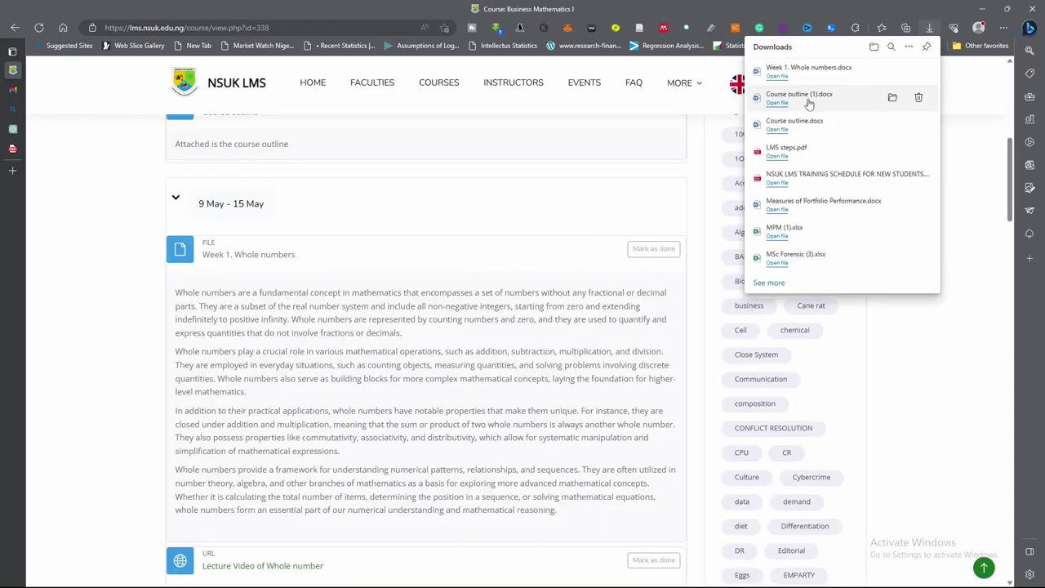
click(779, 76)
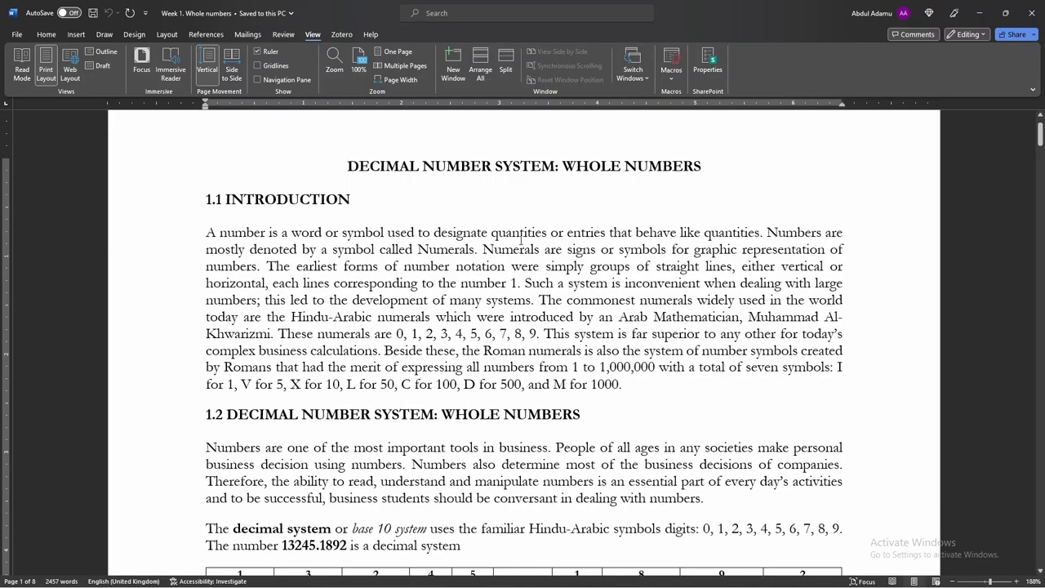
Step: Skim the Week 1 whole numbers lecture note through its last page and close the document
scroll(521, 239, down, 15)
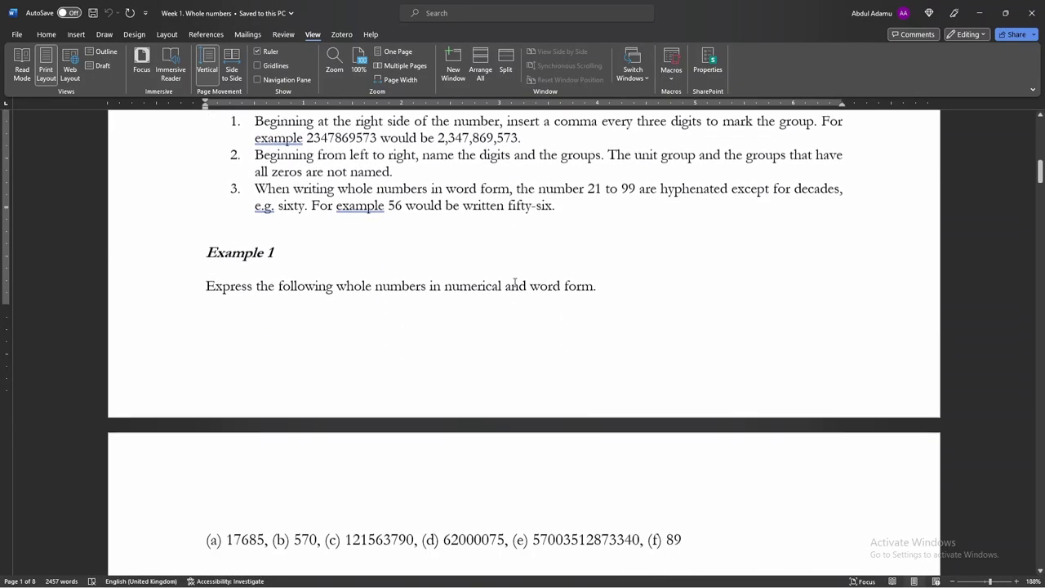
scroll(514, 283, down, 15)
scroll(514, 283, down, 15)
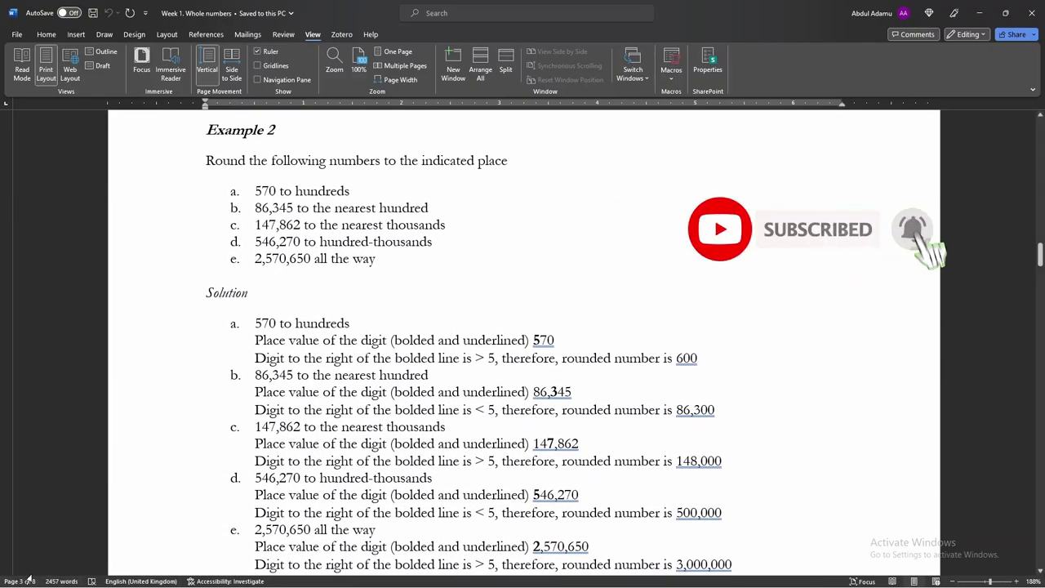
scroll(403, 457, down, 15)
scroll(403, 457, down, 15)
scroll(403, 456, down, 4)
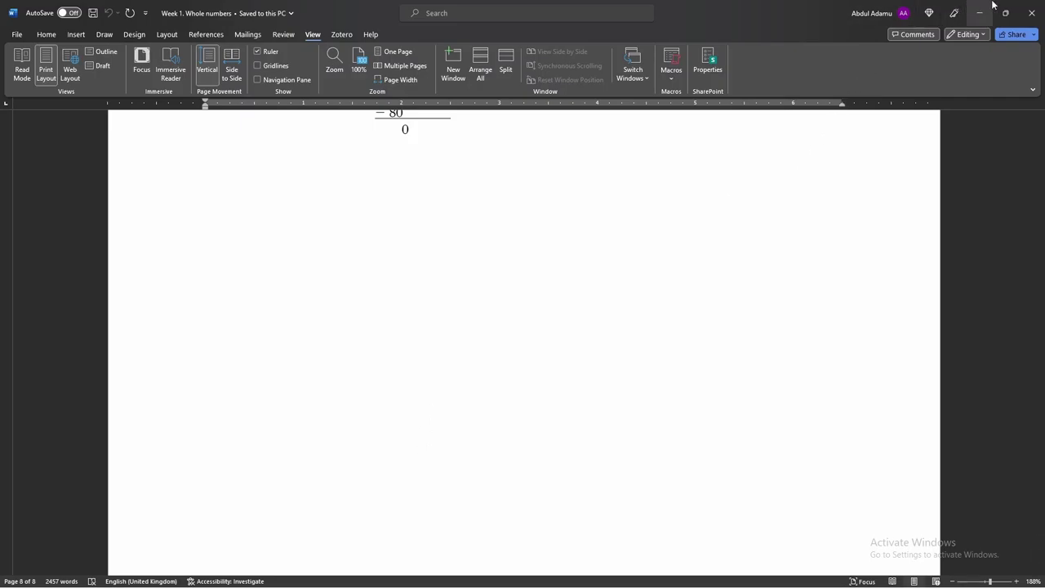
click(1032, 13)
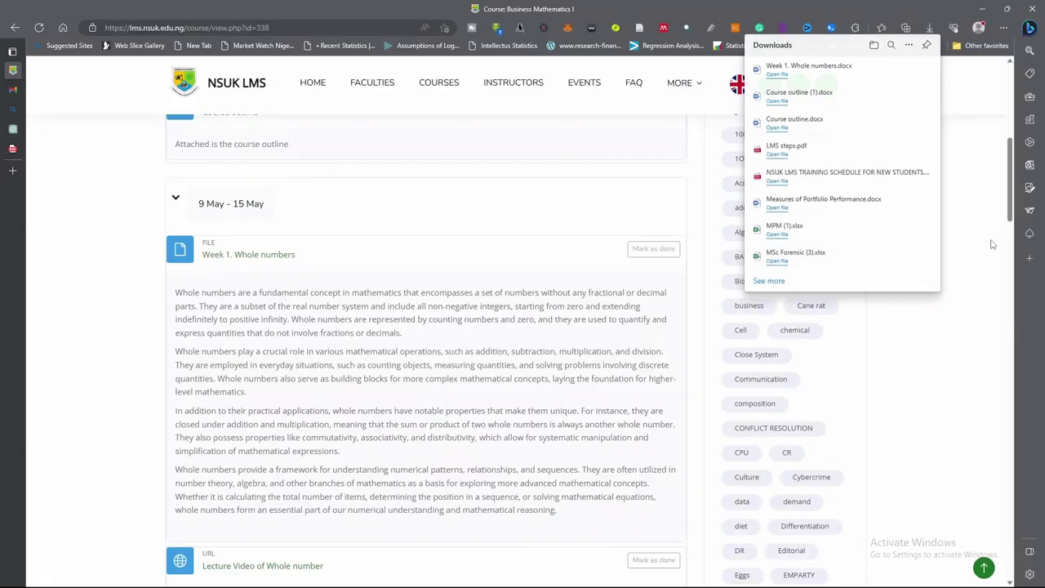
Step: Find the Lecture Video of Whole number in the 9 May - 15 May section and open its resource page
scroll(459, 426, down, 3)
scroll(460, 425, down, 2)
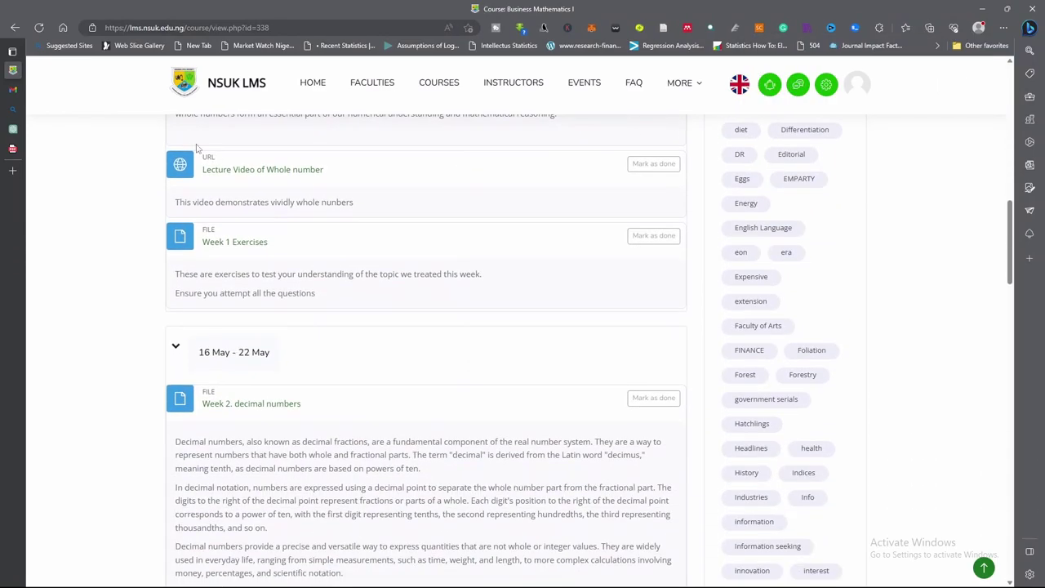
scroll(226, 223, up, 1)
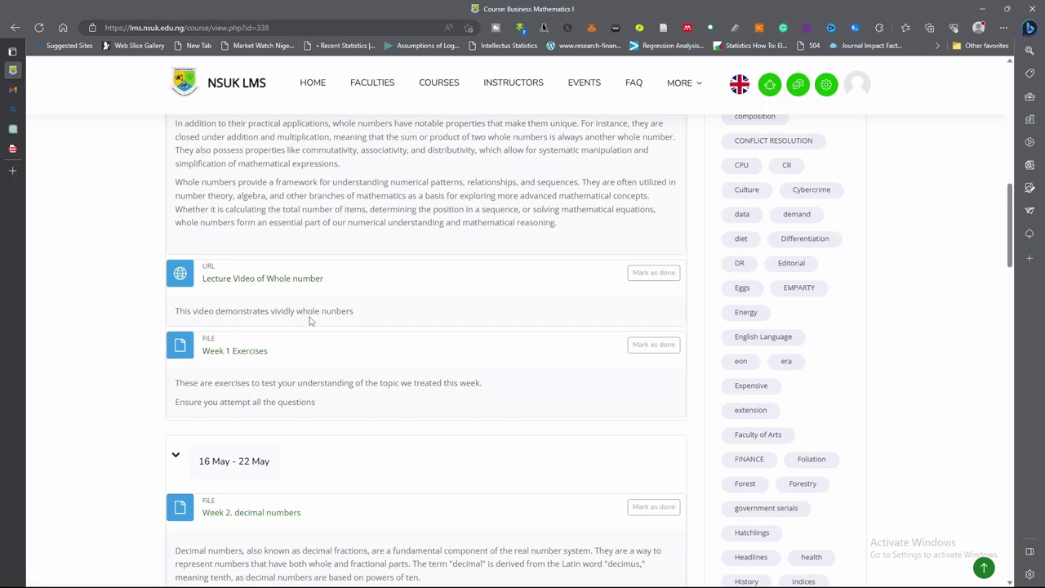
click(241, 279)
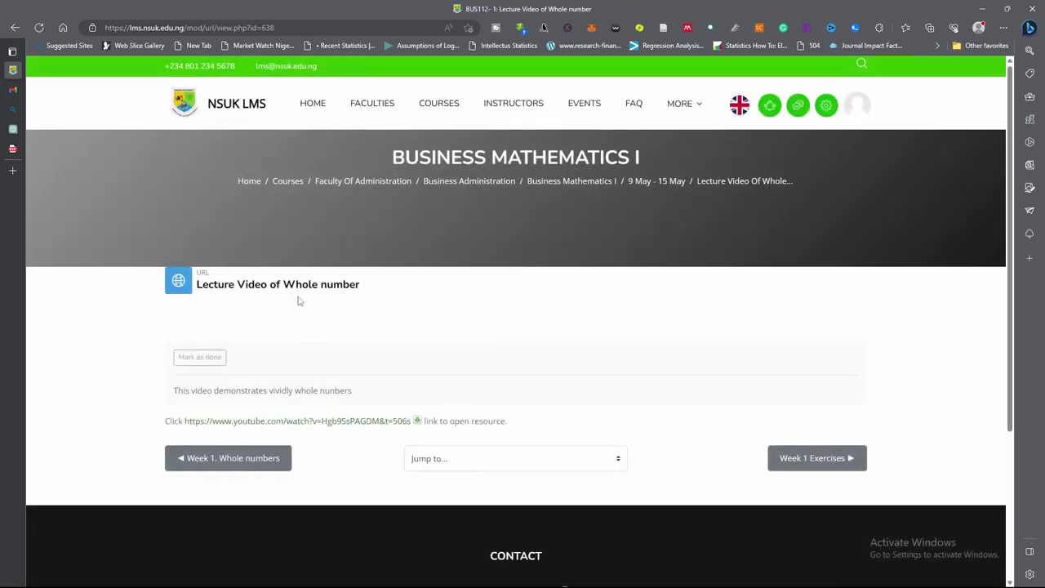
Step: Examine the lecture video page's links to the previous and next Week 1 resources and its list of jump destinations
scroll(306, 299, down, 2)
scroll(306, 299, up, 2)
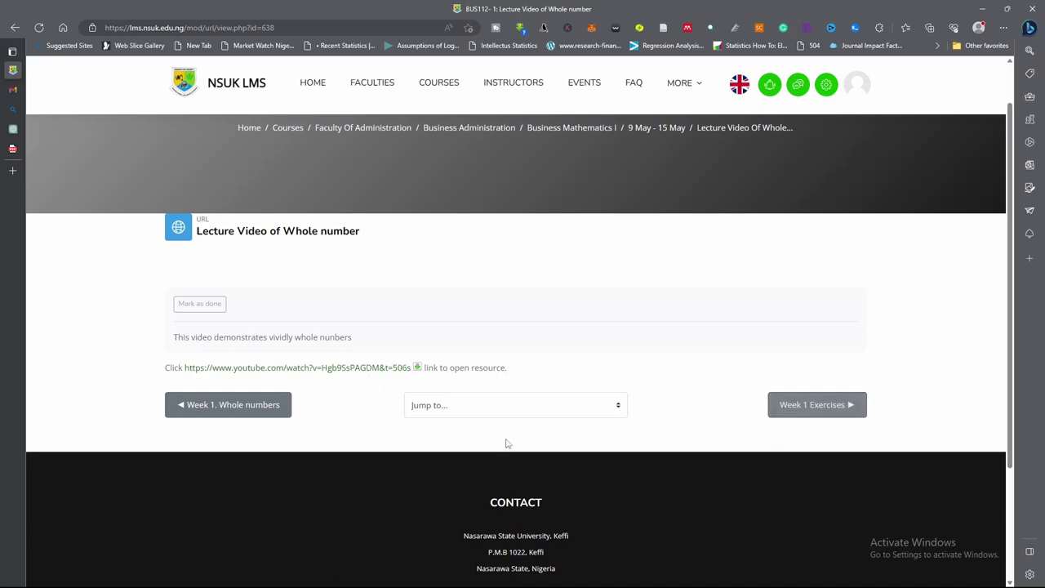
click(225, 404)
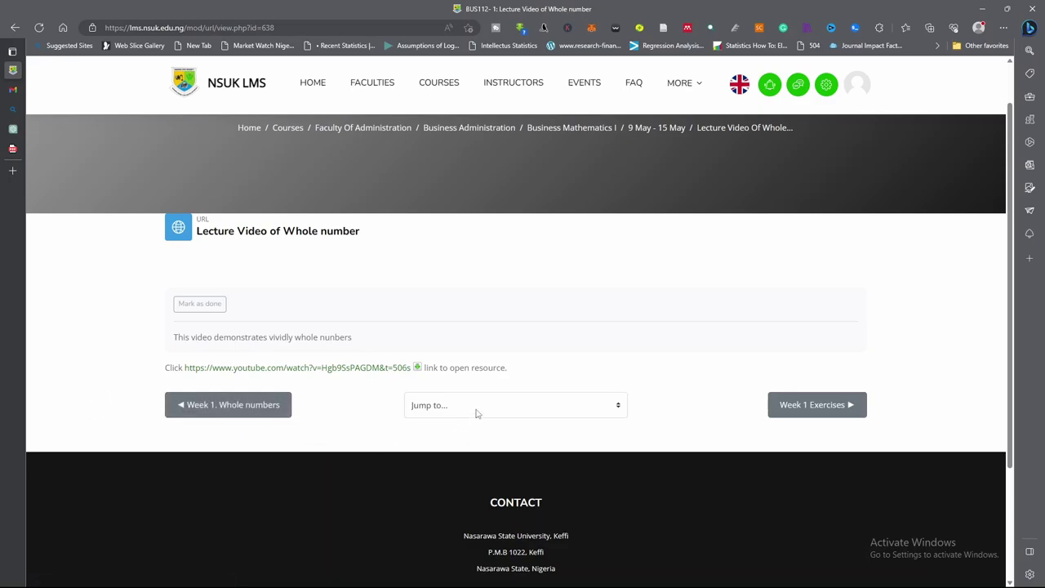
click(518, 410)
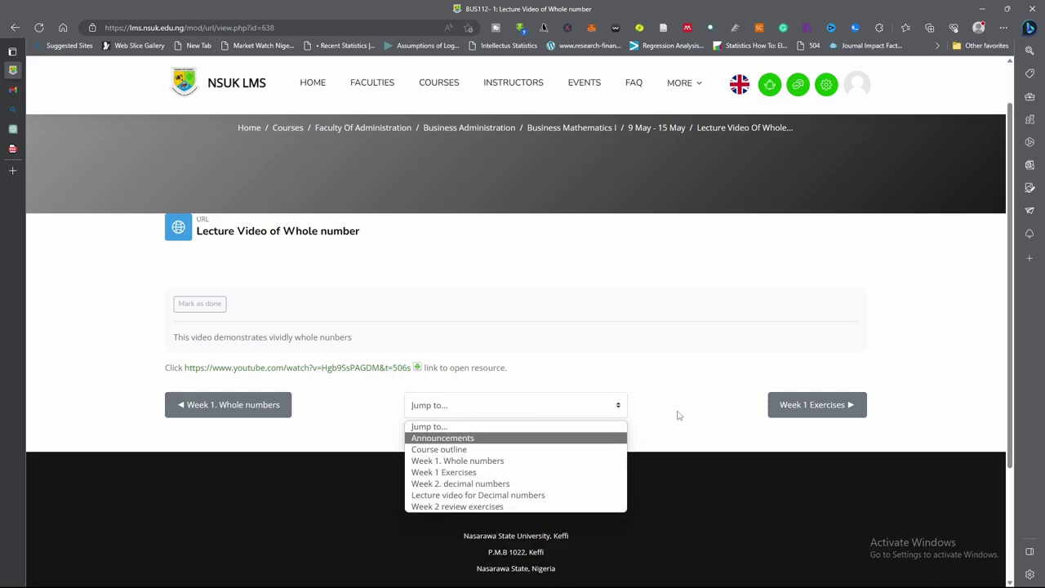
click(705, 403)
click(841, 412)
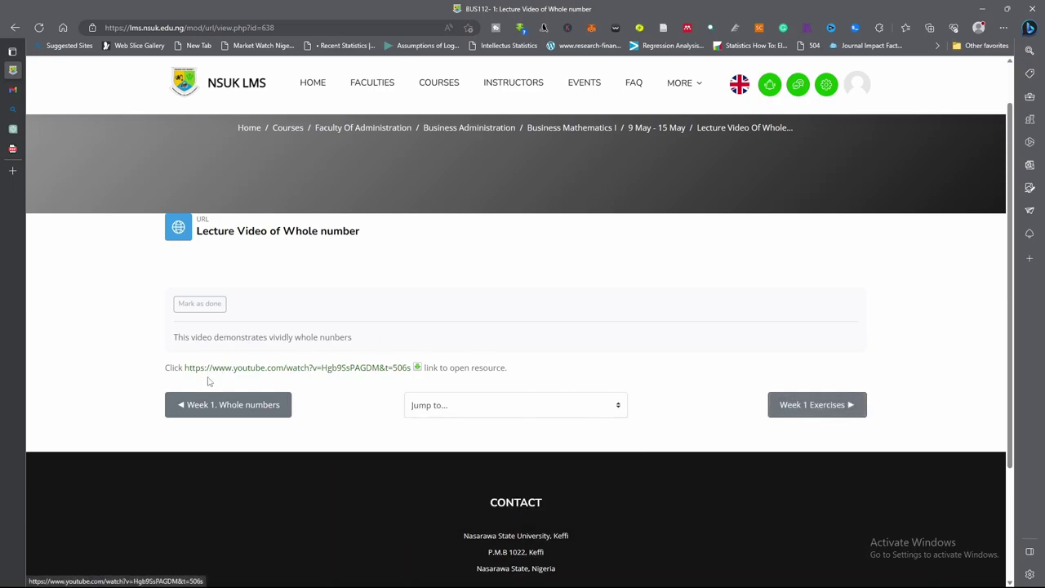
Step: Watch part of the linked Whole Numbers lecture on YouTube, then return to its resource page in the LMS
click(303, 373)
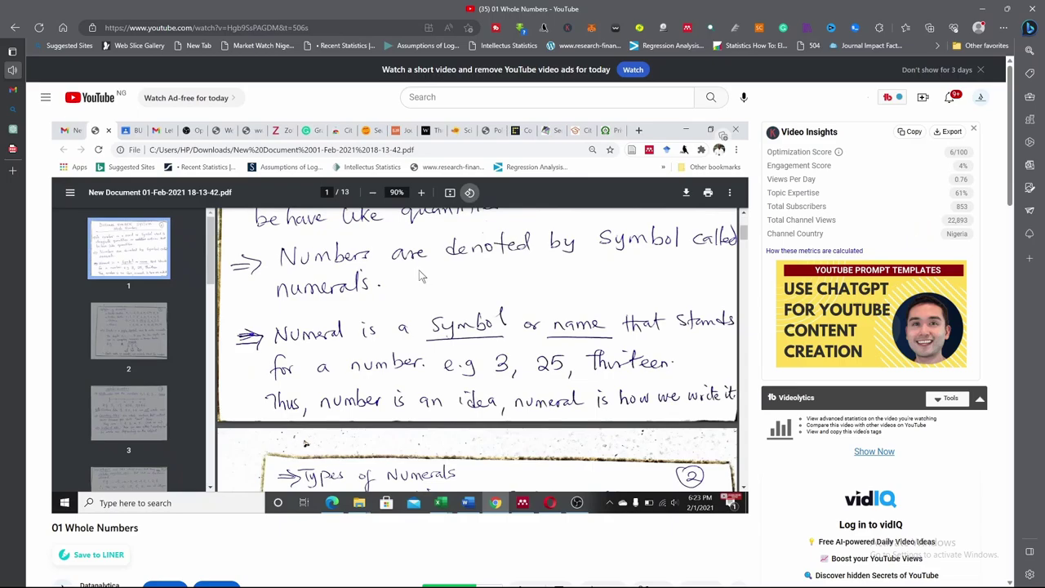
mouse_move(341, 314)
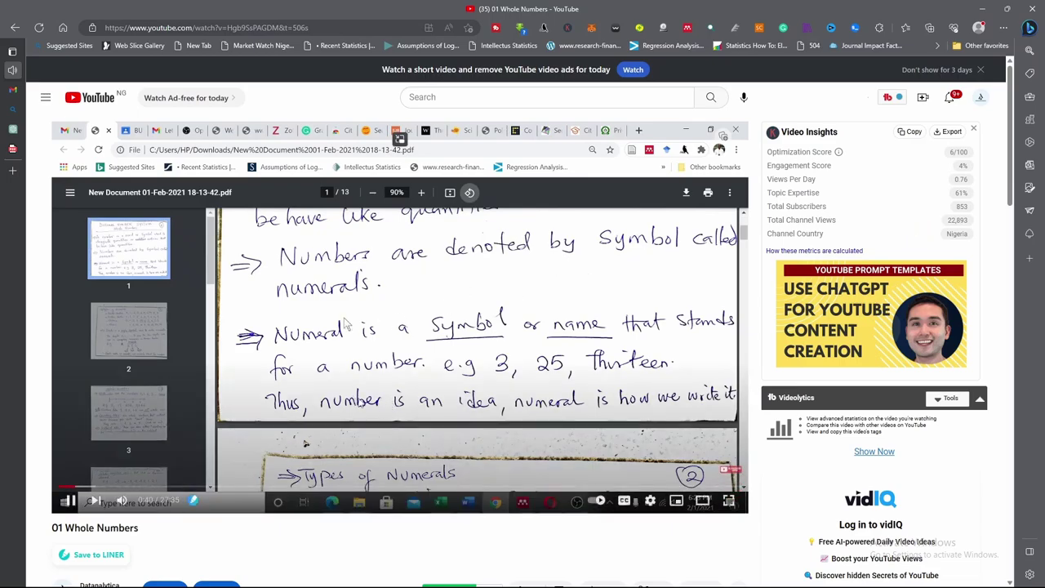
click(341, 311)
click(16, 31)
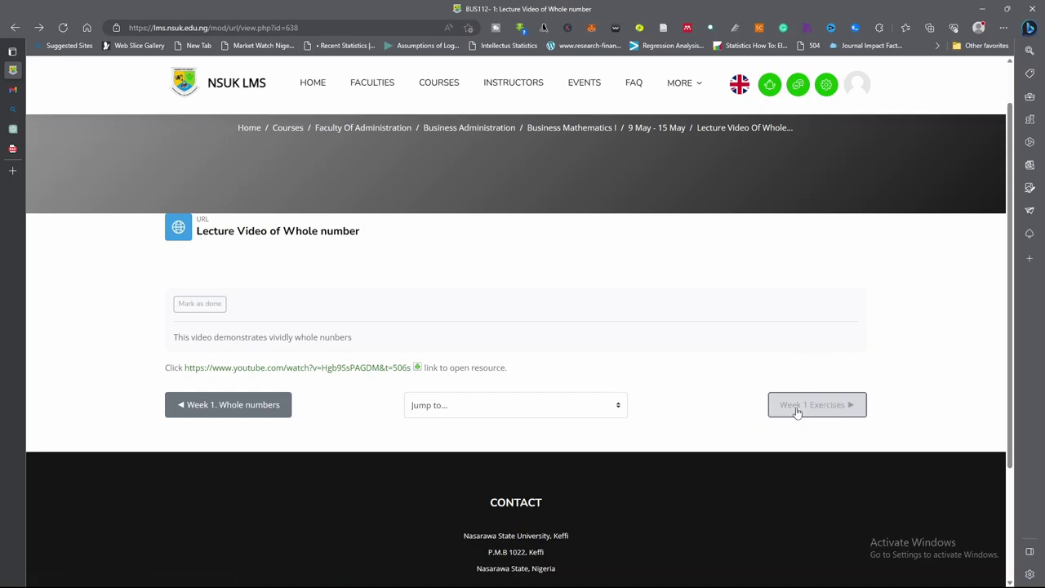
Step: Go to the Week 1 Exercises resource, download Review exercises L1.docx and open it in Word
click(827, 409)
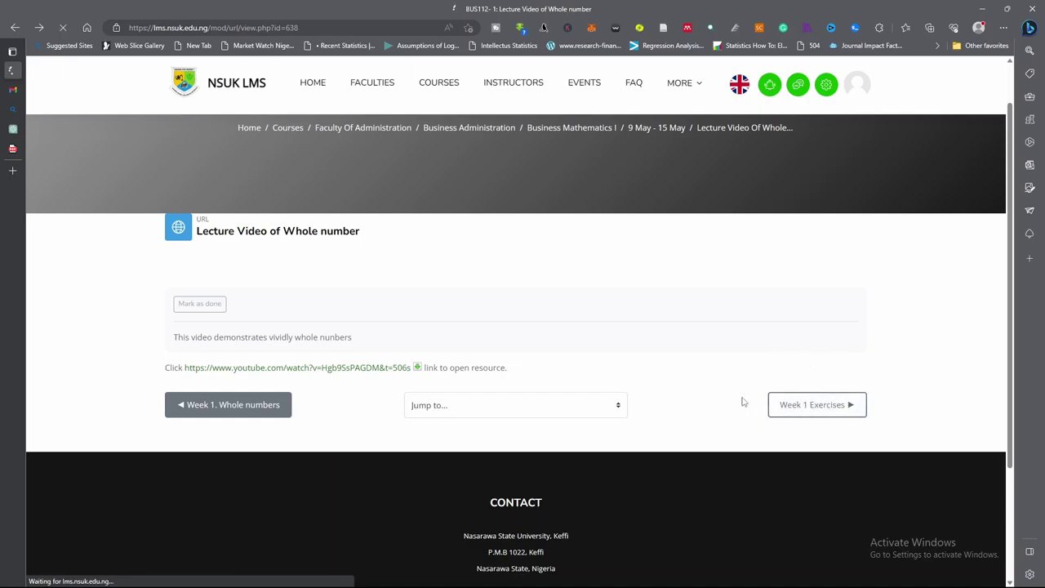
scroll(426, 316, down, 2)
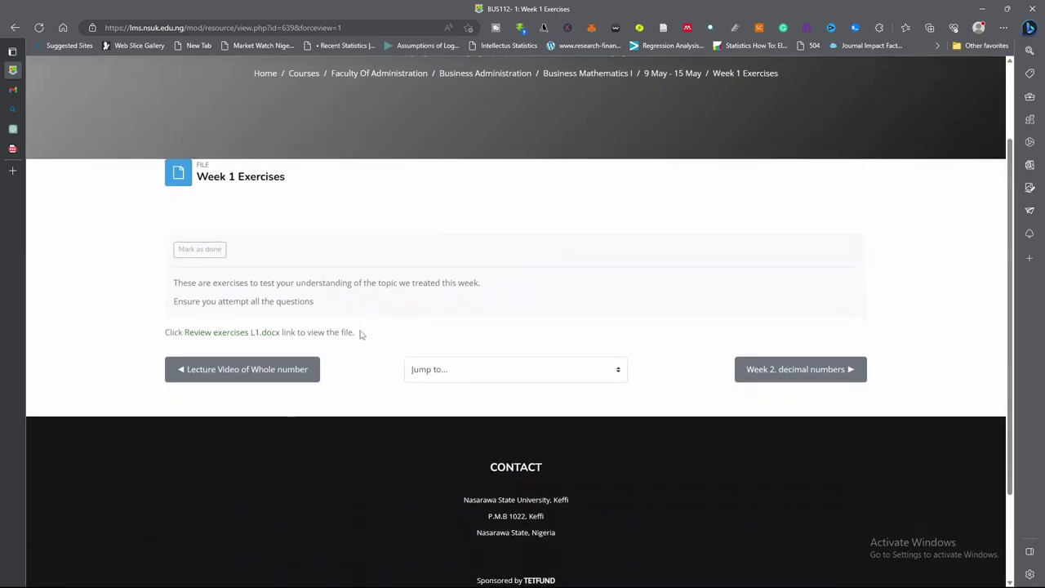
scroll(359, 334, up, 1)
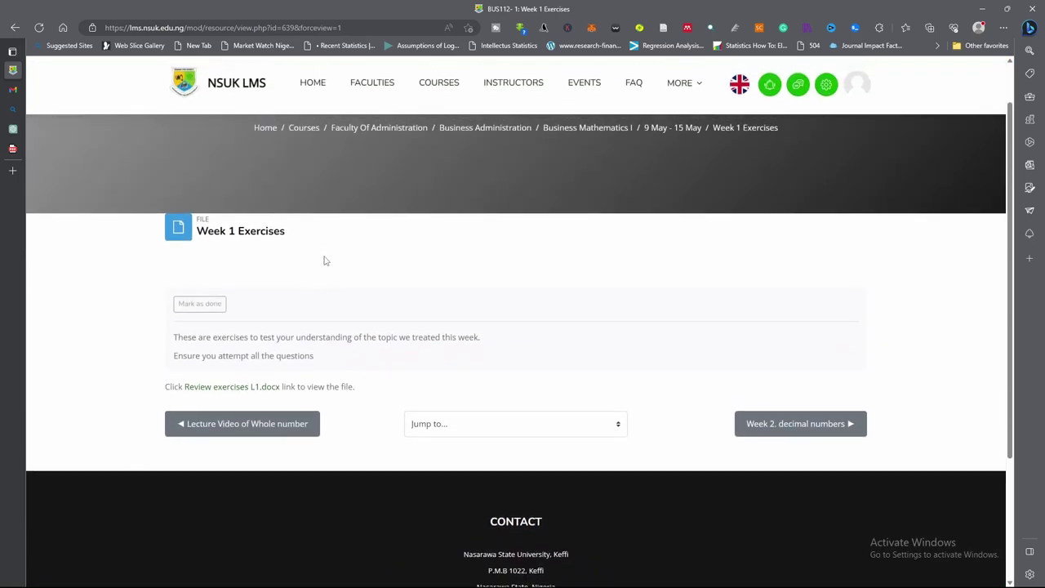
click(226, 388)
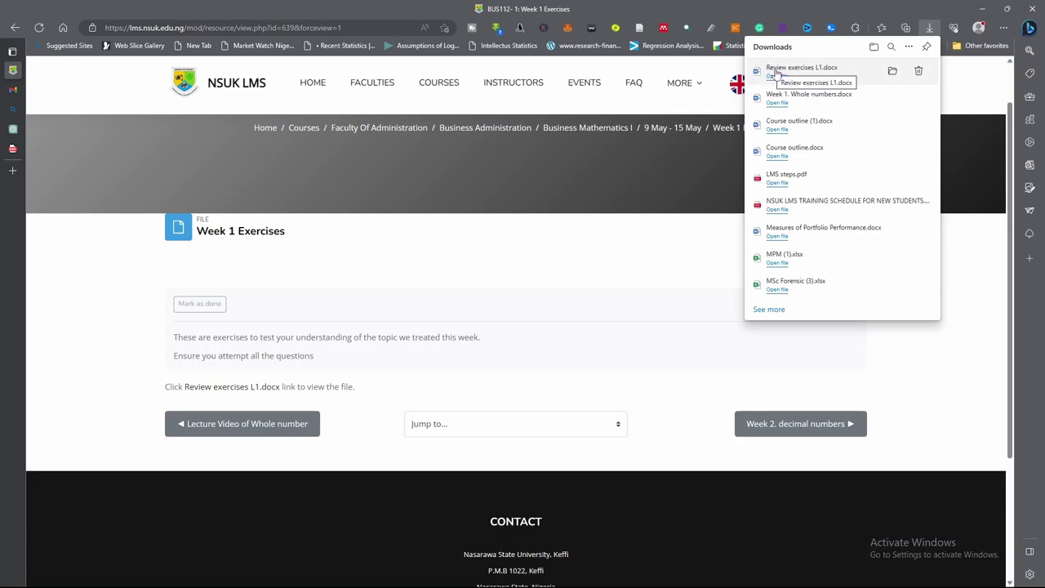
click(777, 75)
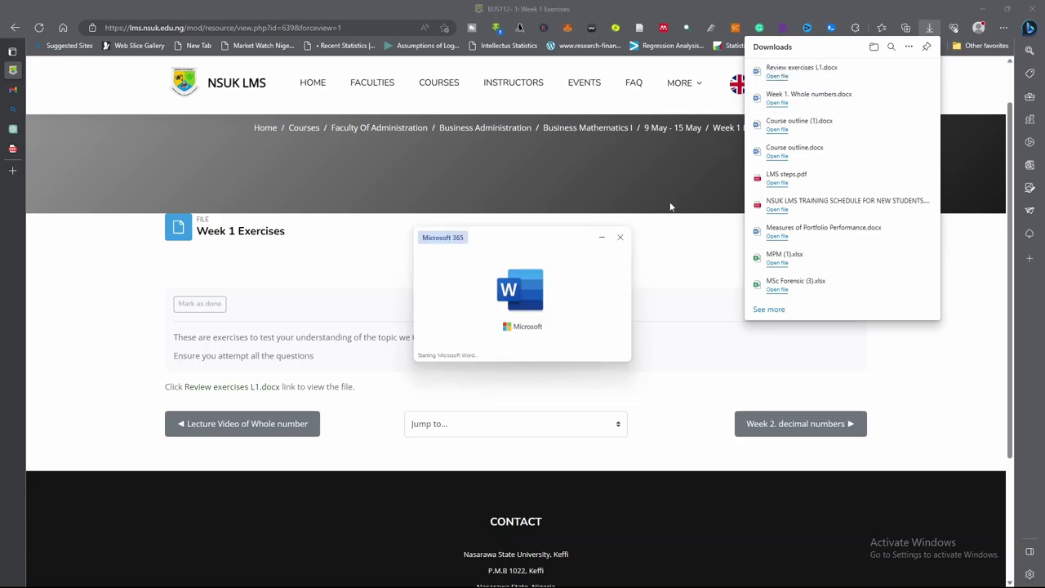
Step: Skim the Lecture 1 review exercises through the second page and close the document
scroll(527, 211, down, 14)
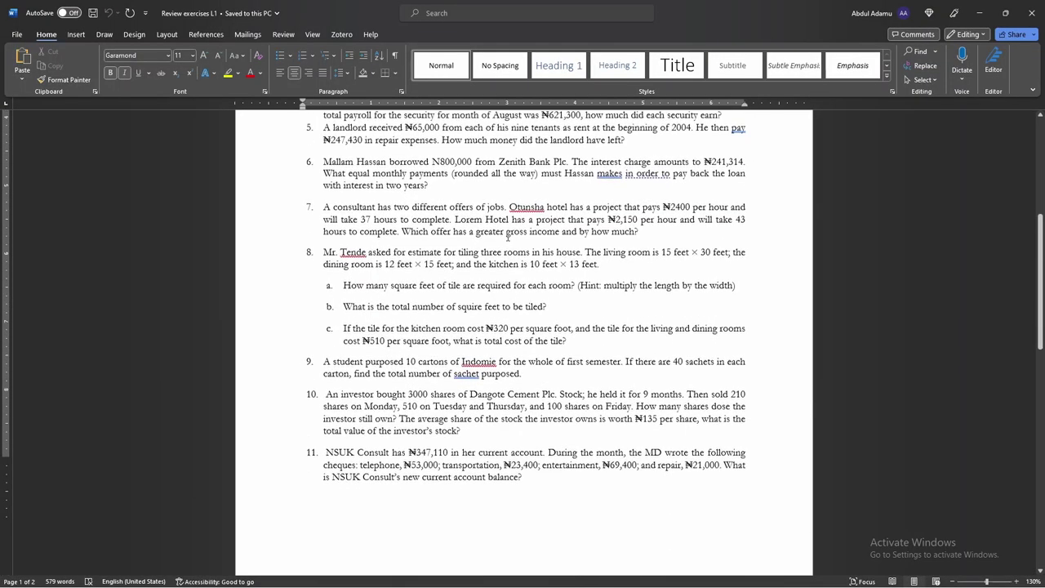
scroll(507, 237, up, 10)
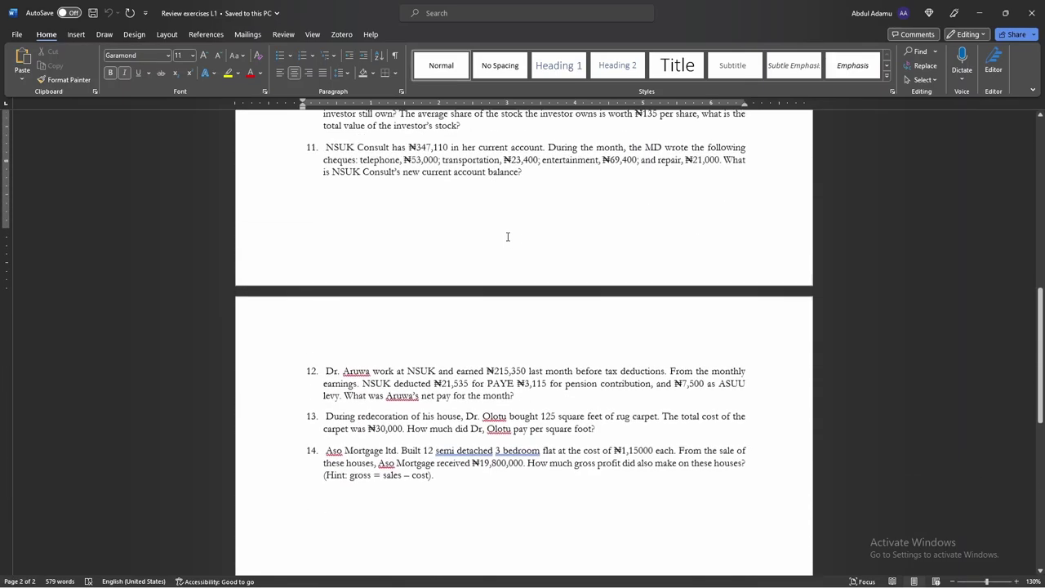
scroll(508, 237, up, 6)
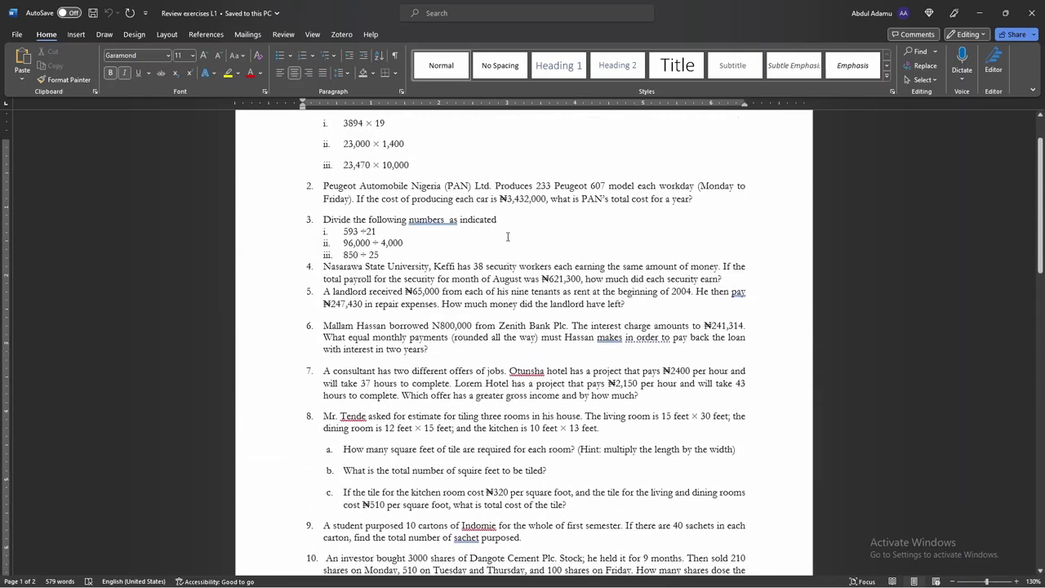
scroll(508, 236, up, 1)
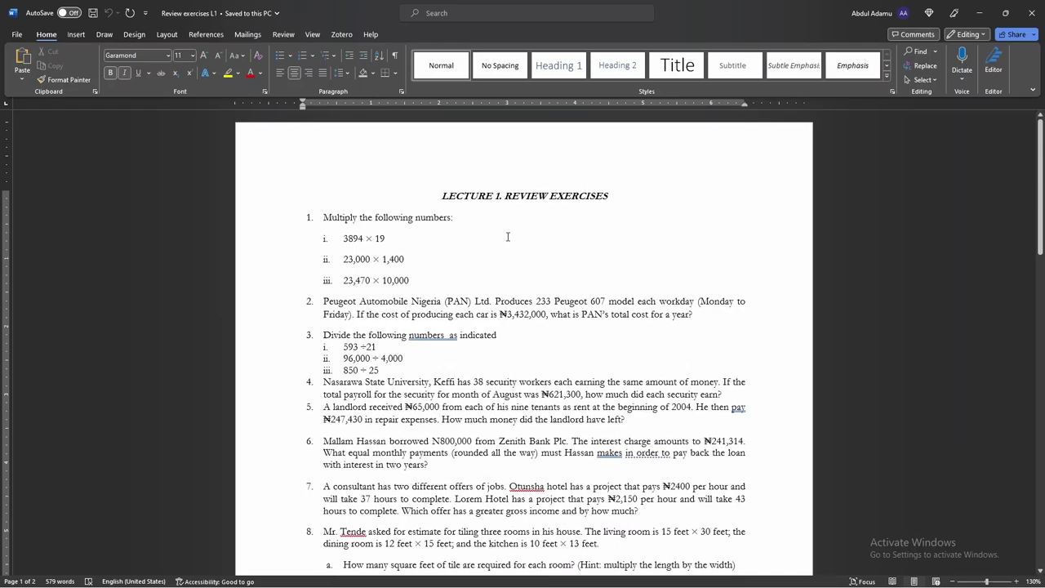
click(1030, 12)
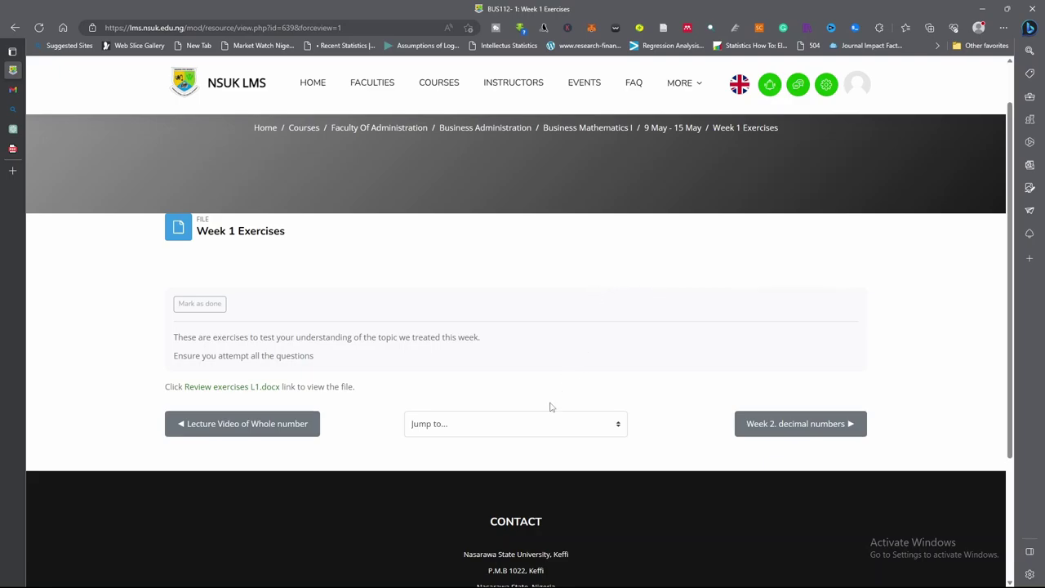
Step: From the Business Mathematics I course page, download the Week 2. decimal numbers file under 16 May - 22 May and open it in Word
click(595, 131)
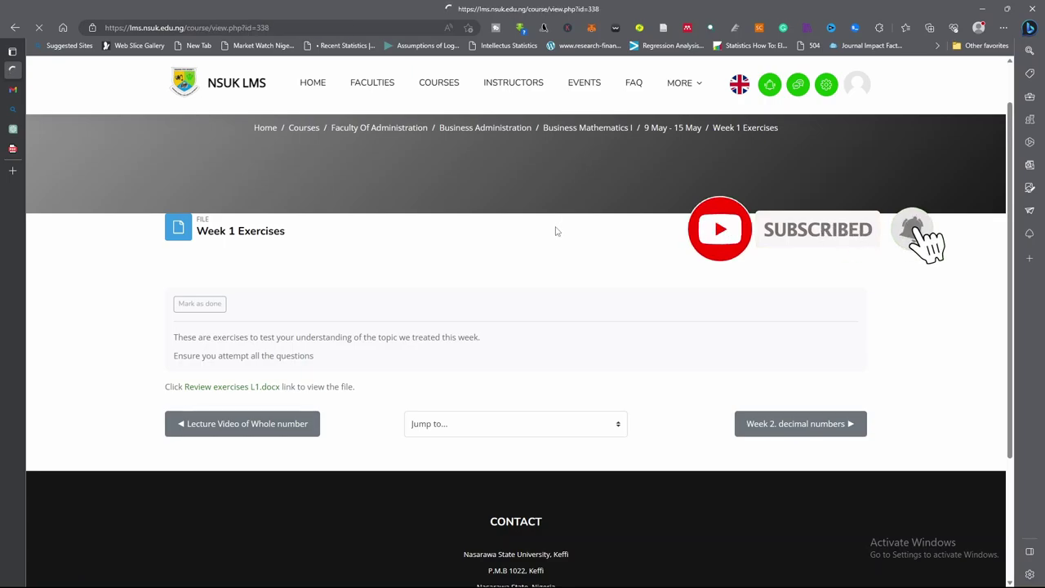
scroll(498, 292, down, 2)
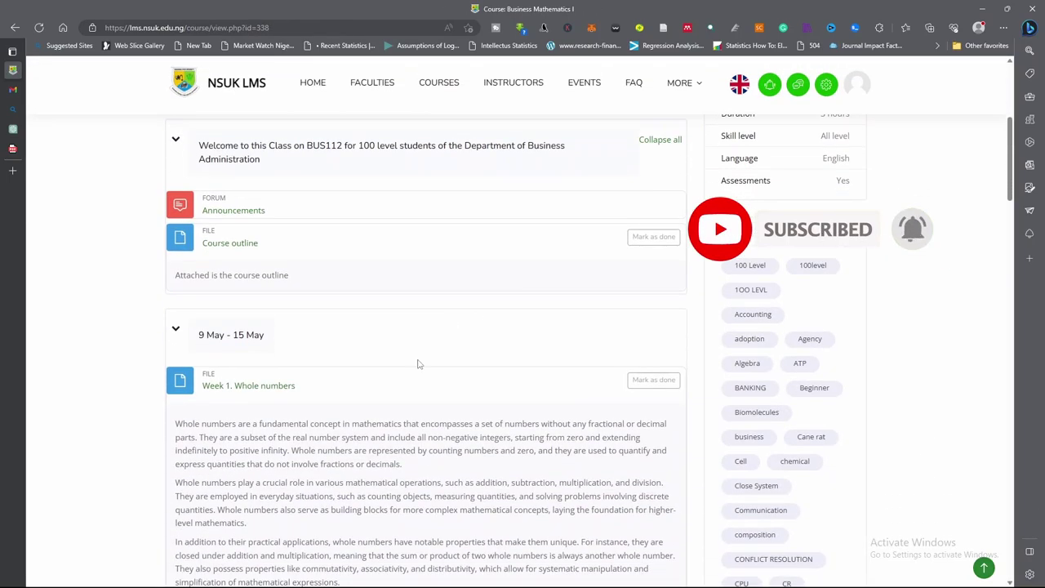
scroll(418, 366, down, 6)
scroll(408, 384, down, 2)
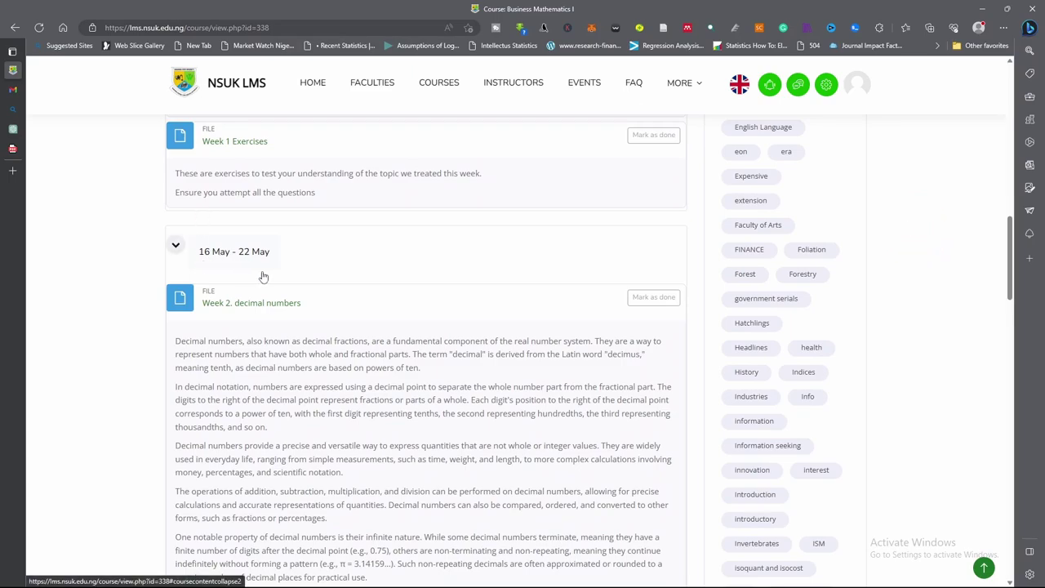
scroll(272, 266, down, 1)
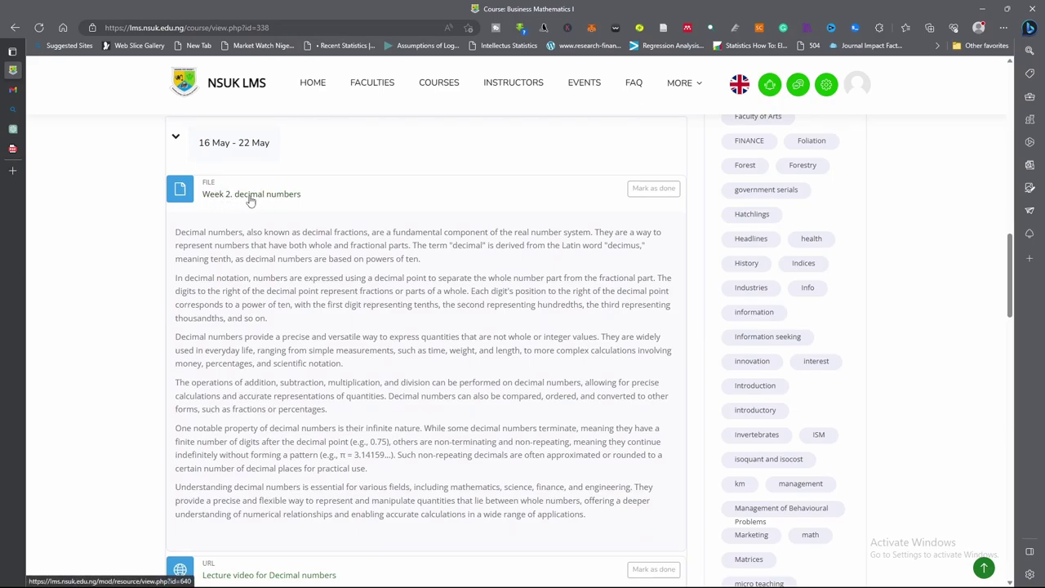
click(250, 196)
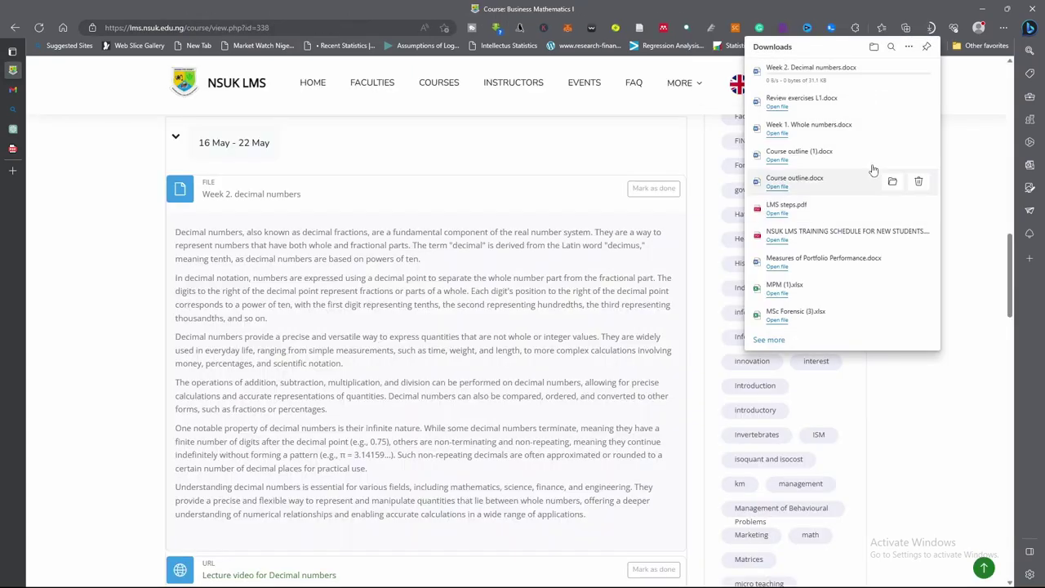
click(782, 72)
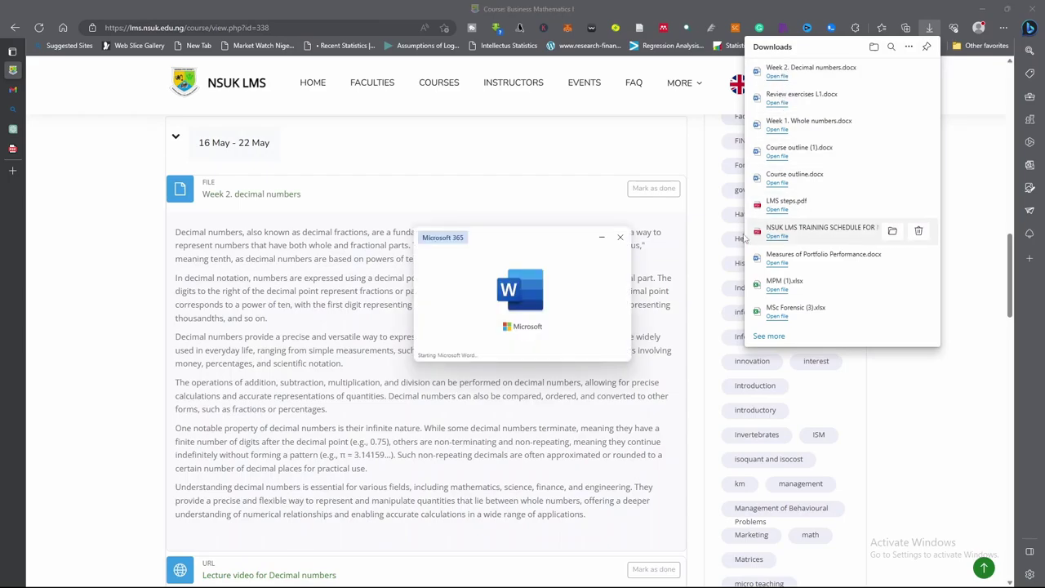
Step: Skim the Week 2 decimal numbers lecture note through its last page
scroll(557, 373, down, 5)
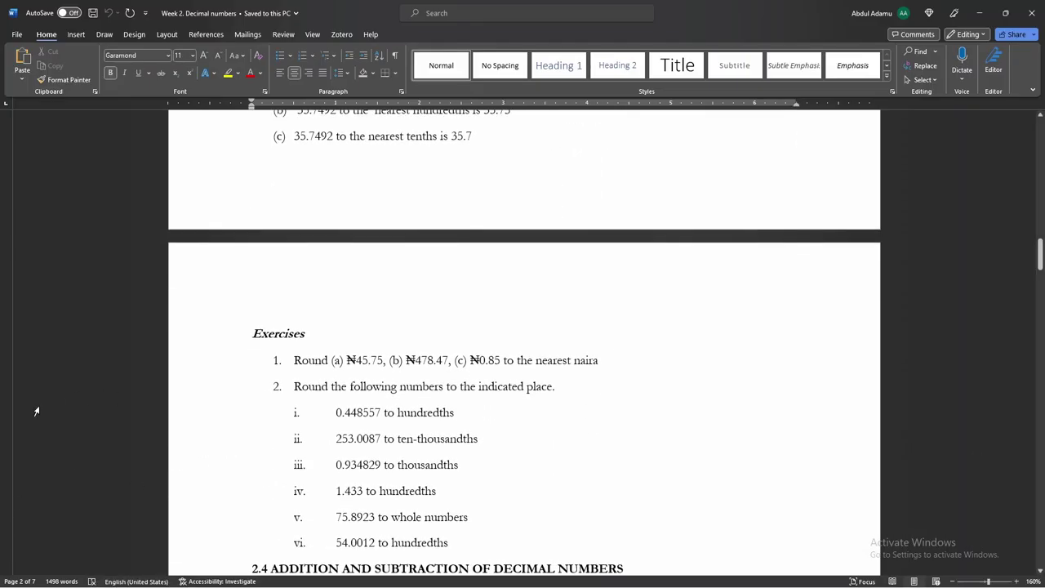
mouse_move(10, 581)
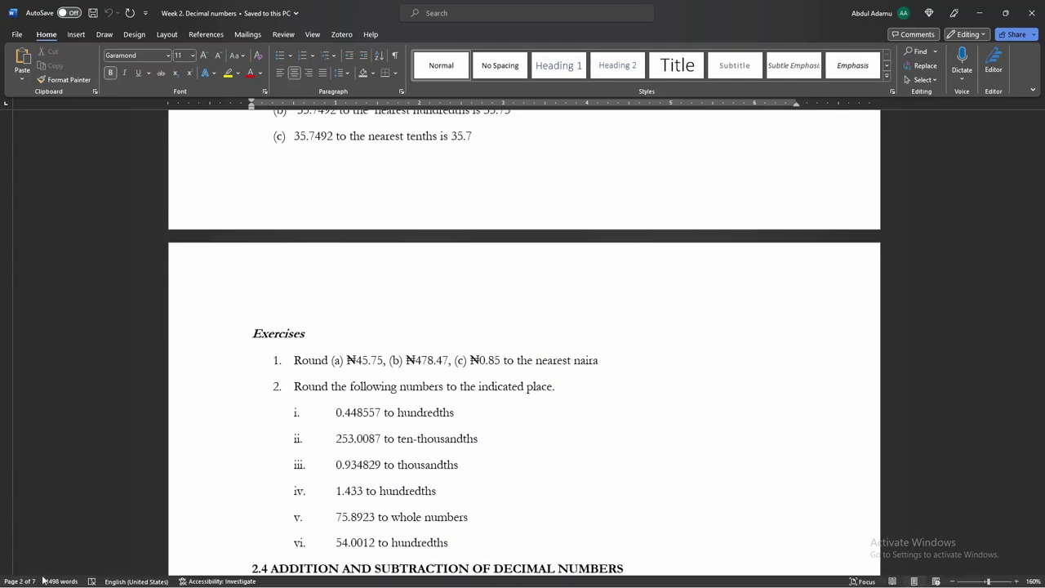
scroll(411, 419, down, 15)
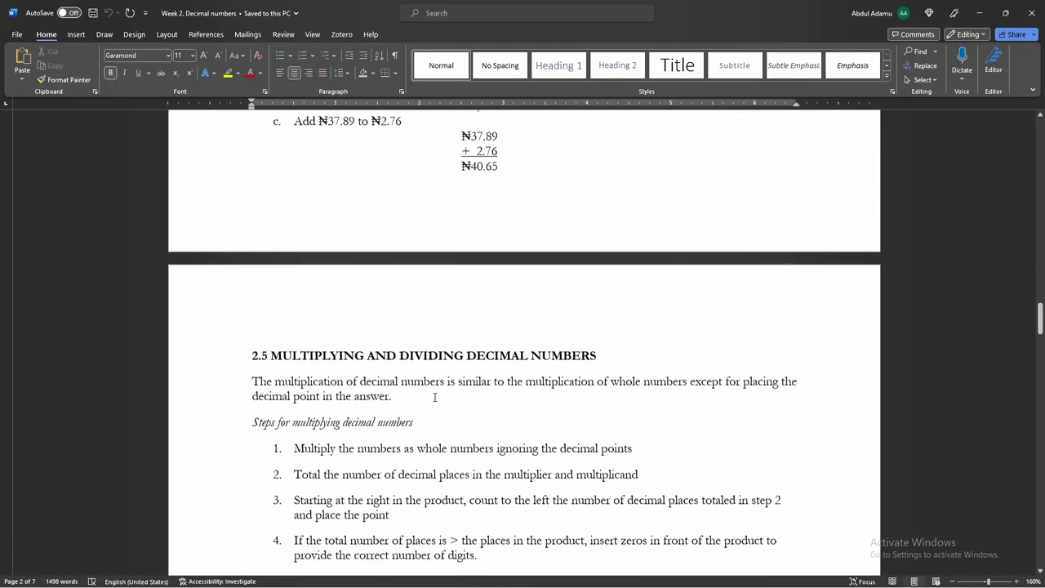
scroll(432, 400, down, 18)
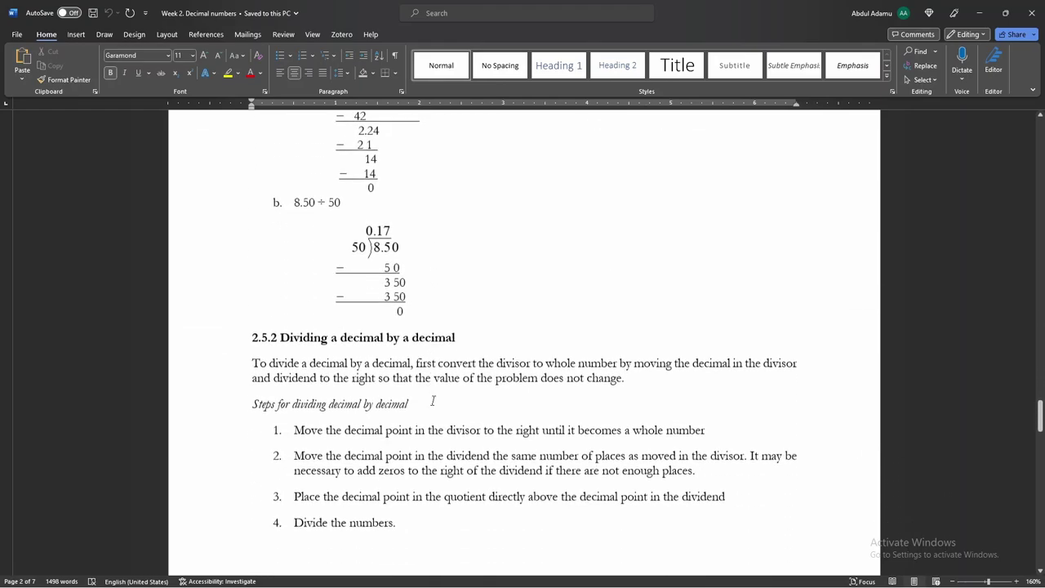
scroll(434, 401, down, 18)
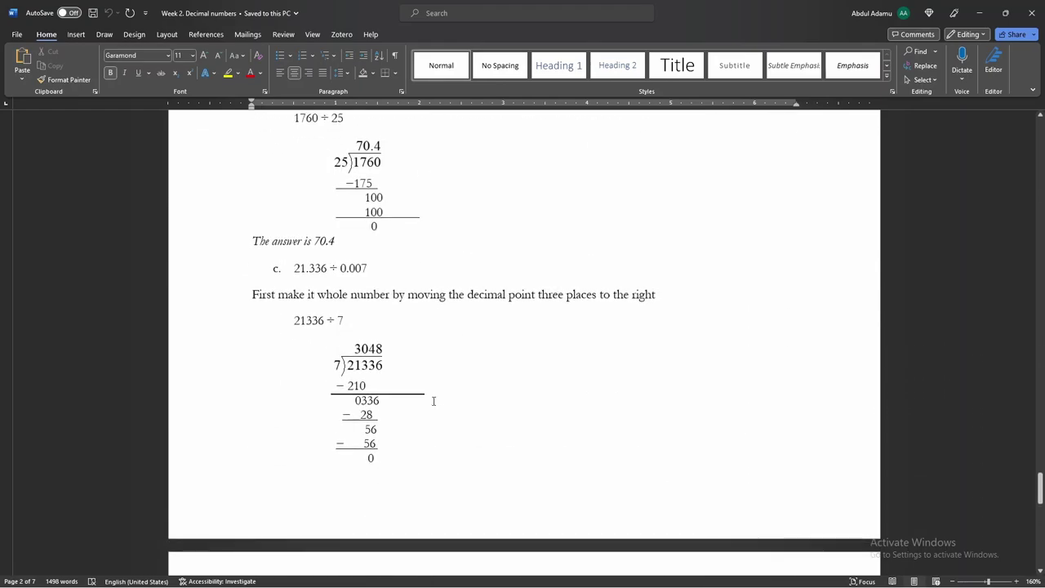
scroll(434, 401, down, 10)
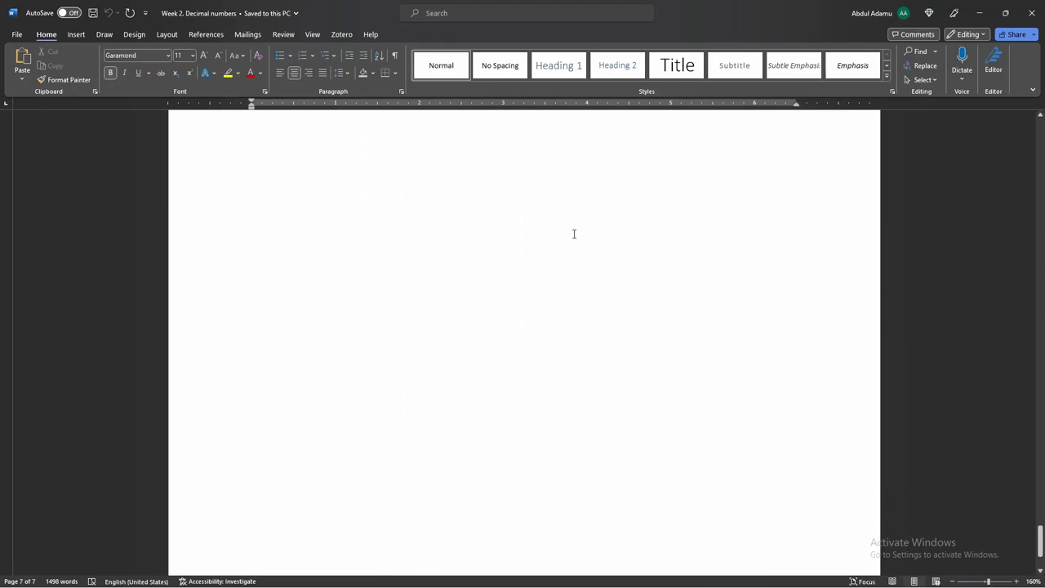
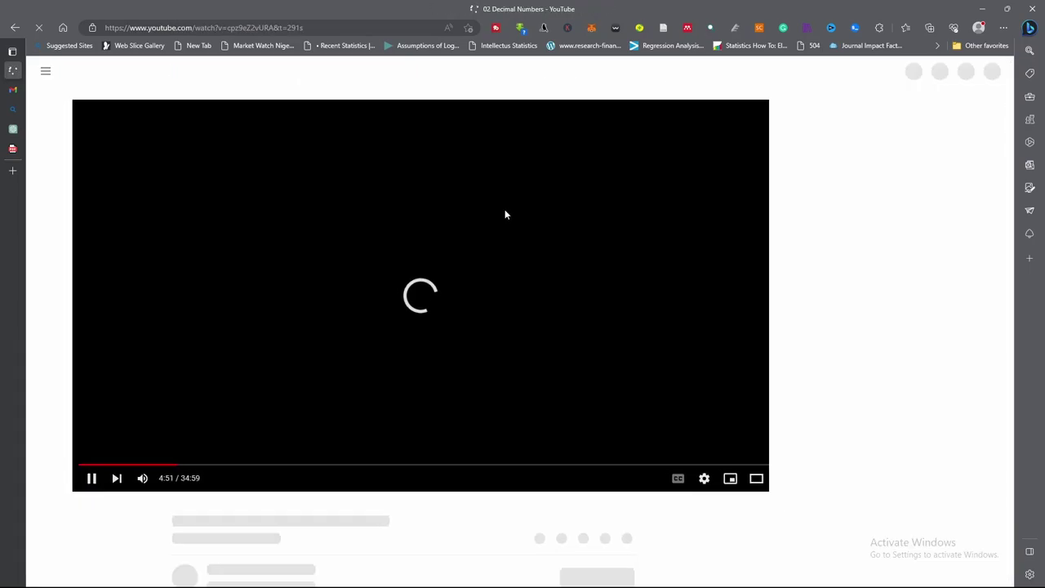
Step: Rewind the 02 Decimal Numbers lecture video to near its start and watch the introduction
click(82, 466)
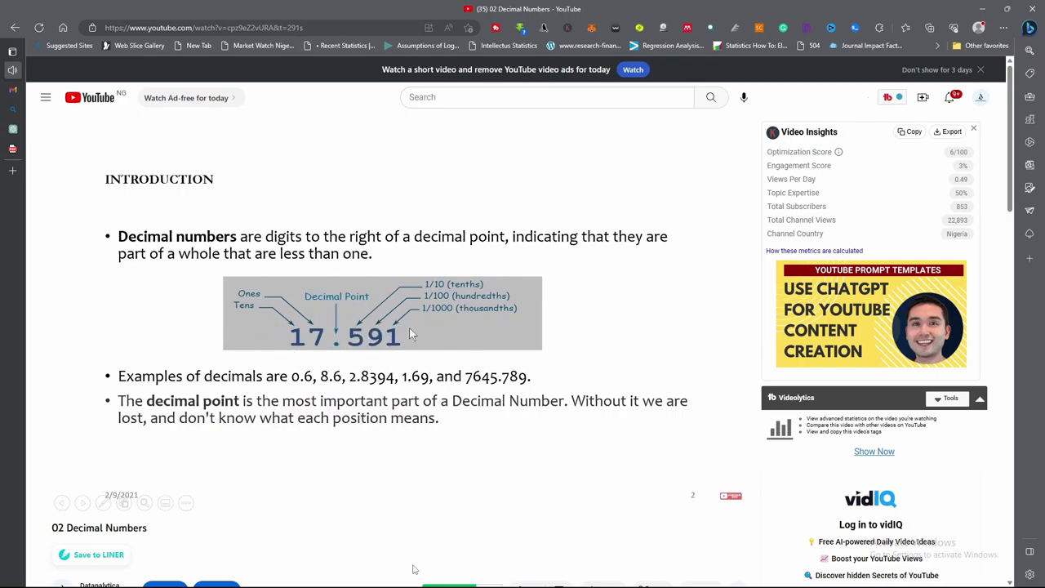
mouse_move(443, 453)
mouse_move(424, 373)
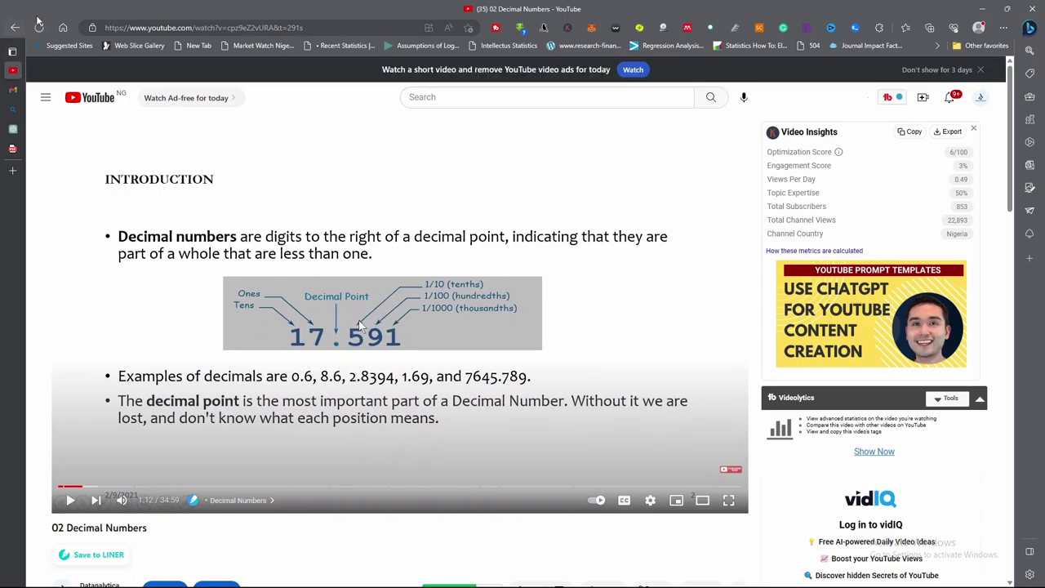
Step: Return from the lecture video to the LMS, go to Week 2 review exercises, and download and open Review exercises W2.docx in Word
click(15, 29)
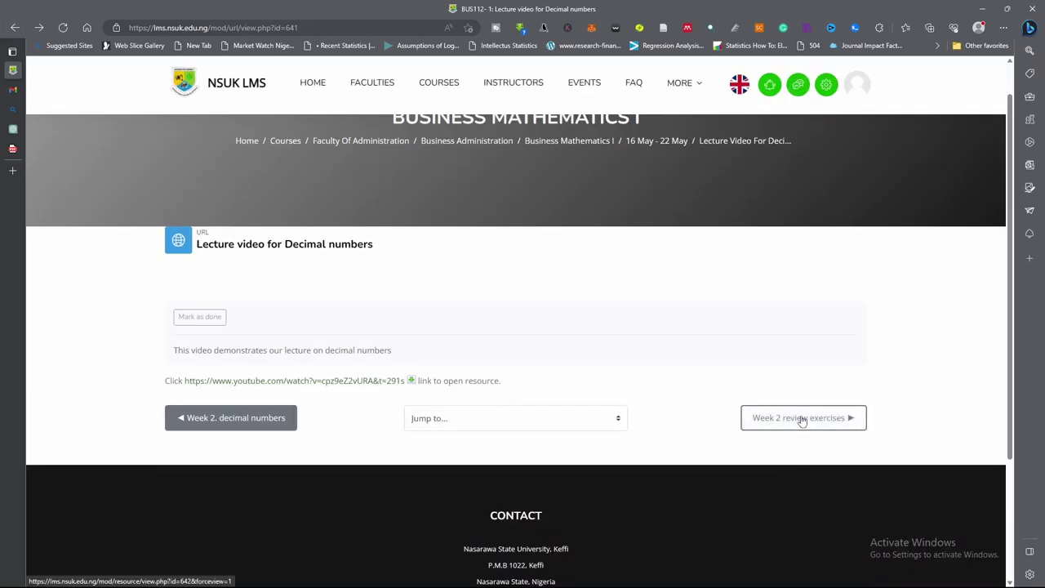
click(804, 422)
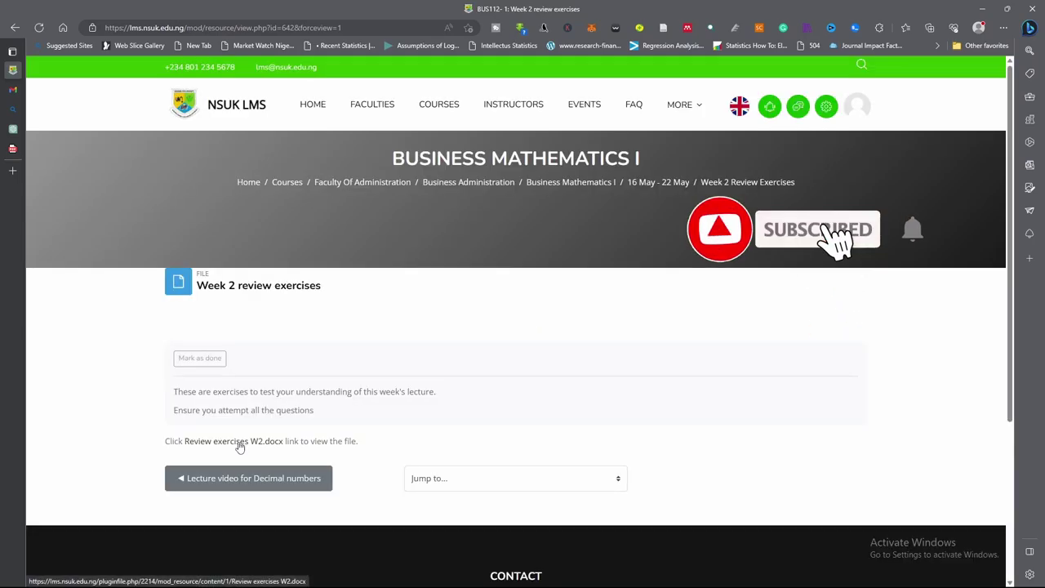
click(239, 442)
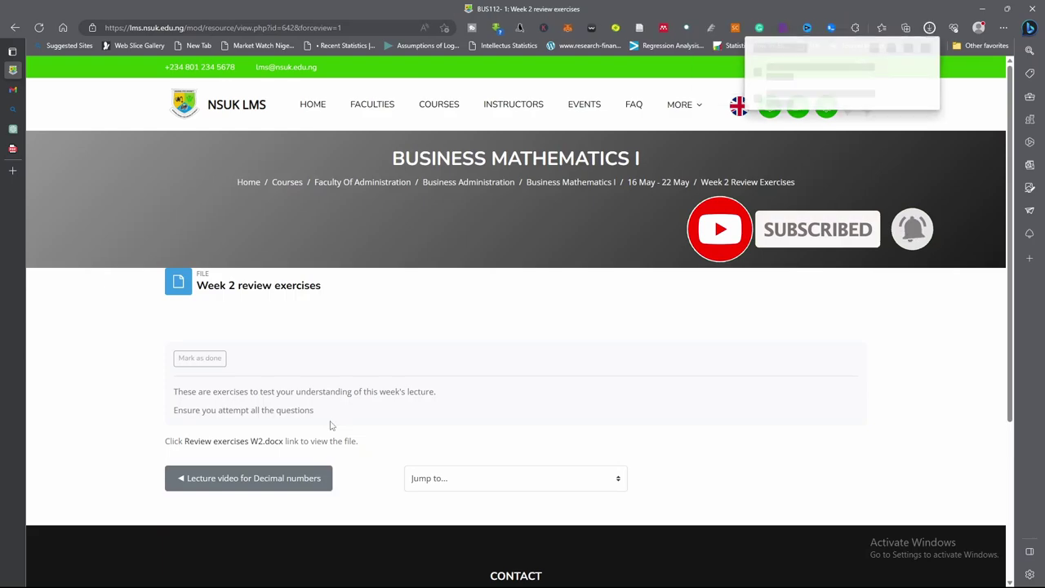
click(803, 69)
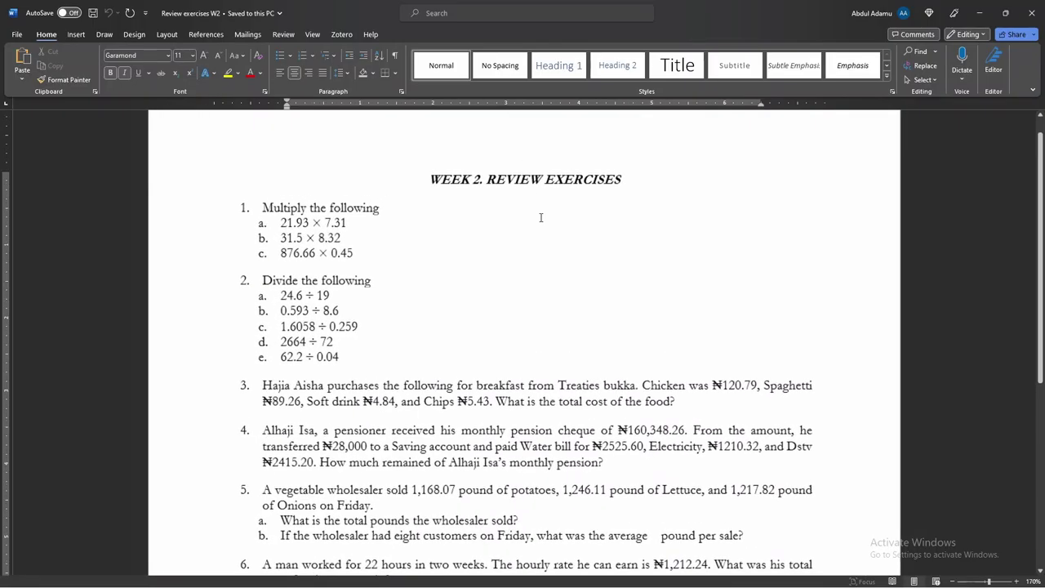
Step: Skim the Week 2 review exercises through the last question and close the document
scroll(549, 260, down, 2)
scroll(549, 260, down, 5)
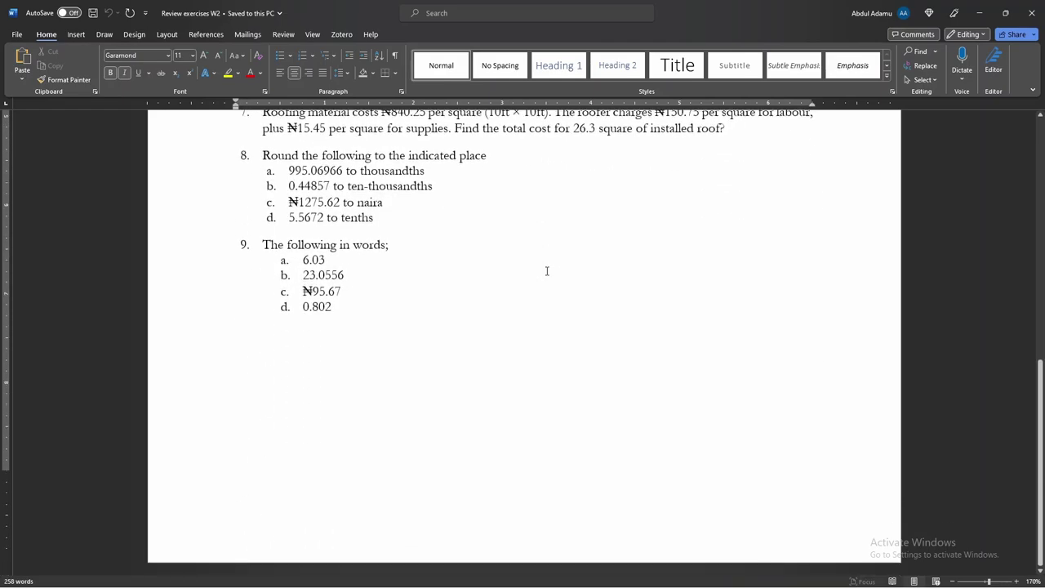
scroll(547, 271, up, 3)
scroll(547, 271, up, 4)
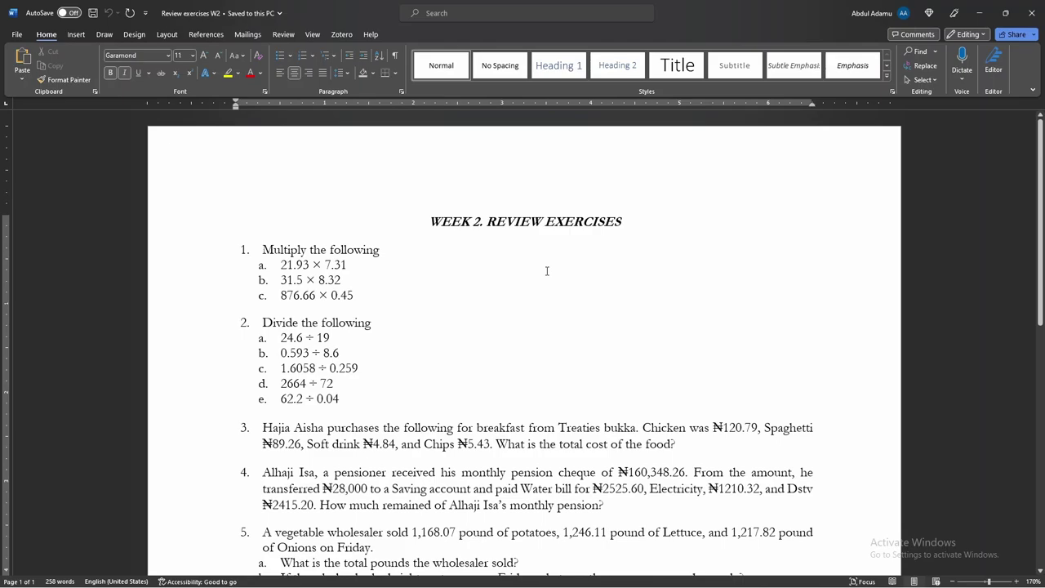
scroll(547, 271, down, 3)
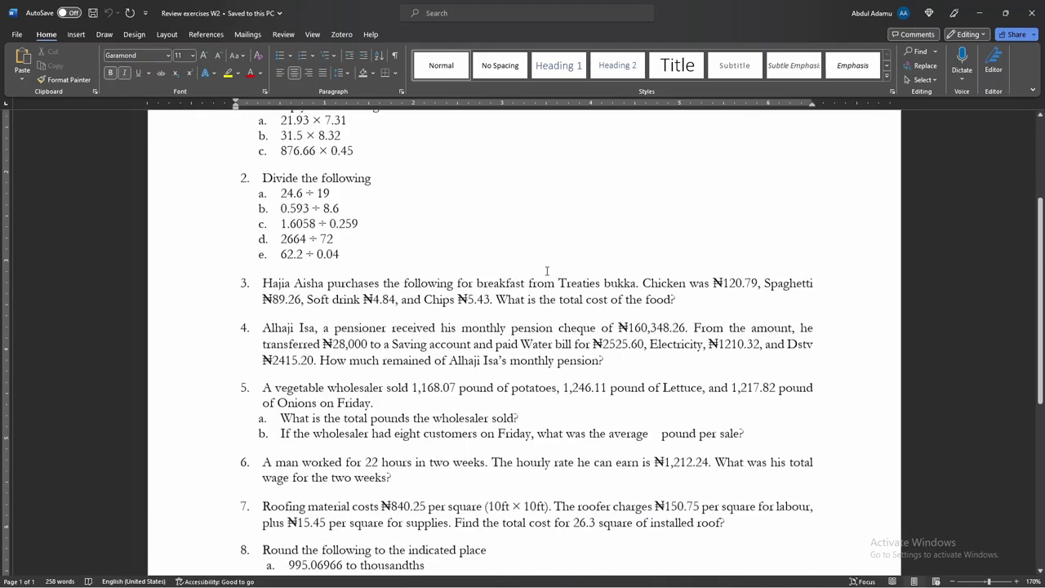
click(1032, 13)
Step: Jump from the Week 2 review exercises to the Week 1. Whole numbers page and look over its description
scroll(563, 392, down, 2)
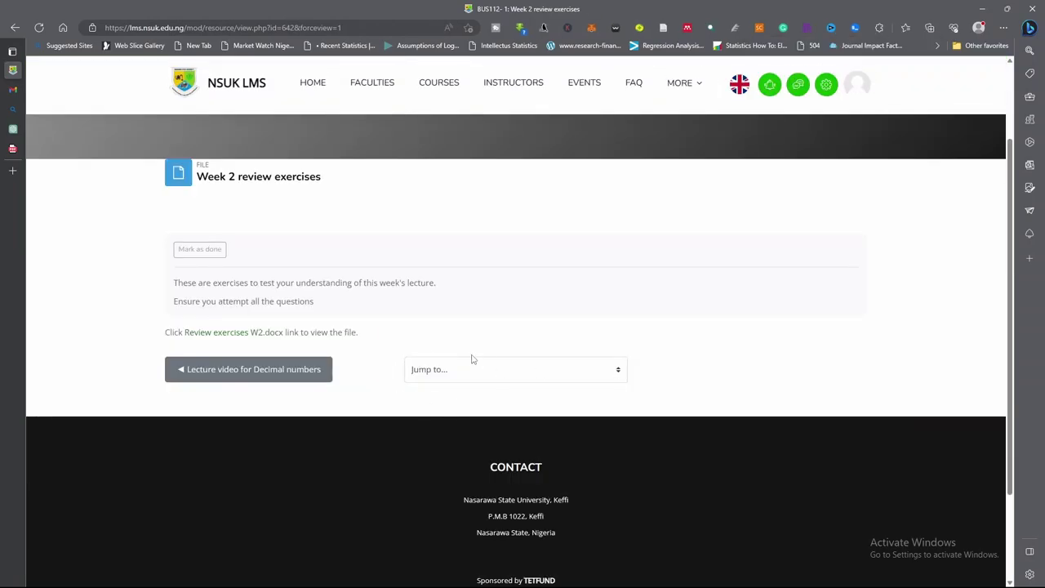
click(560, 376)
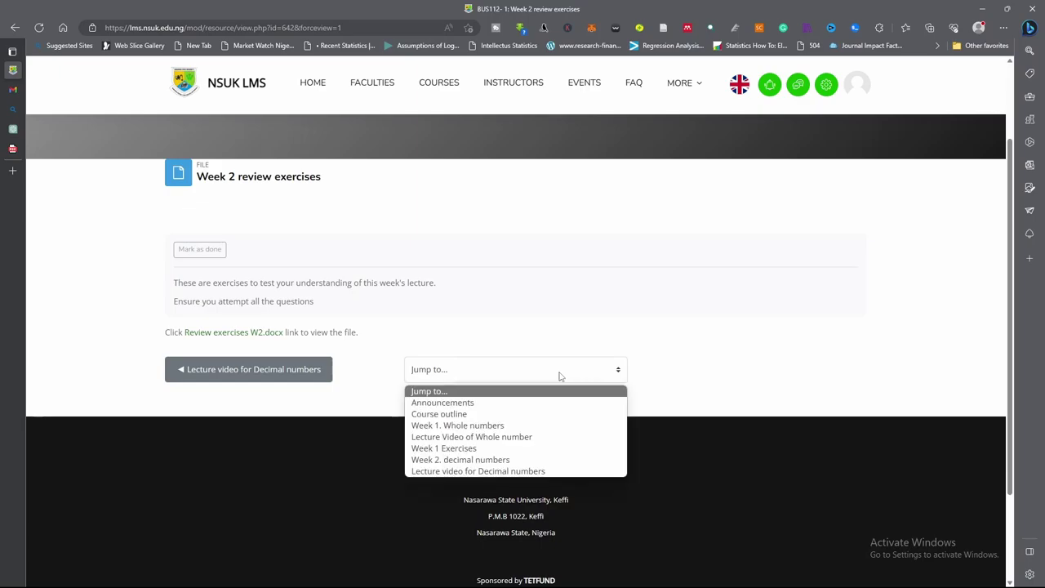
click(499, 426)
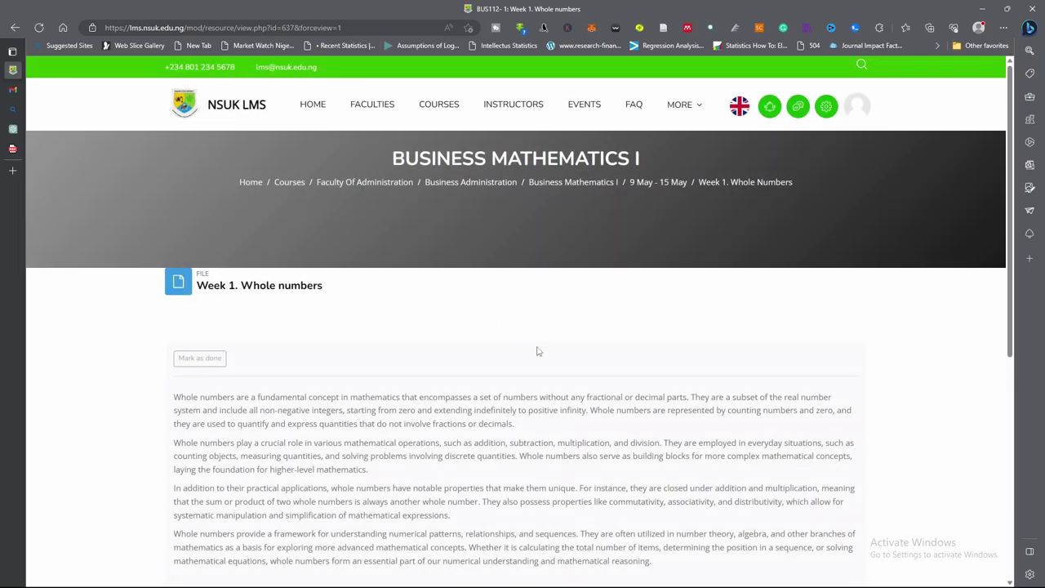
scroll(538, 351, down, 5)
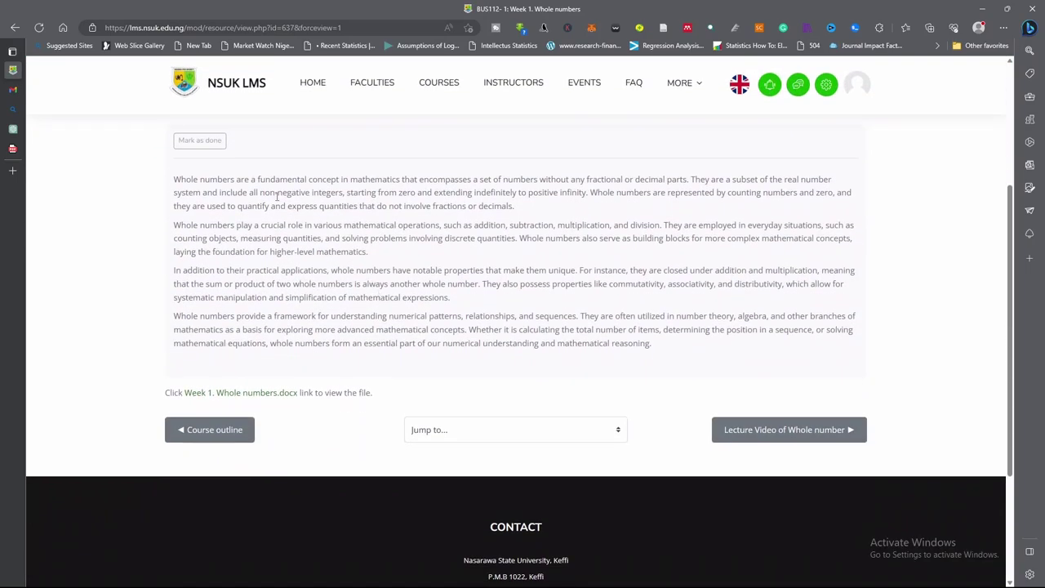
scroll(273, 237, up, 2)
scroll(311, 327, down, 1)
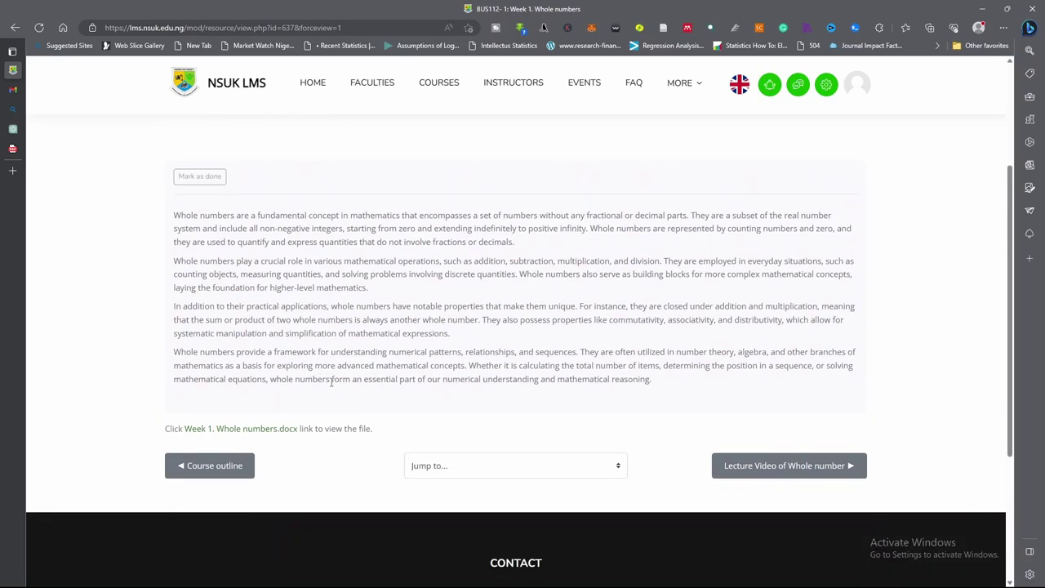
Step: Jump from the Week 1 page to Lecture video for Decimal numbers and look over the page
click(535, 473)
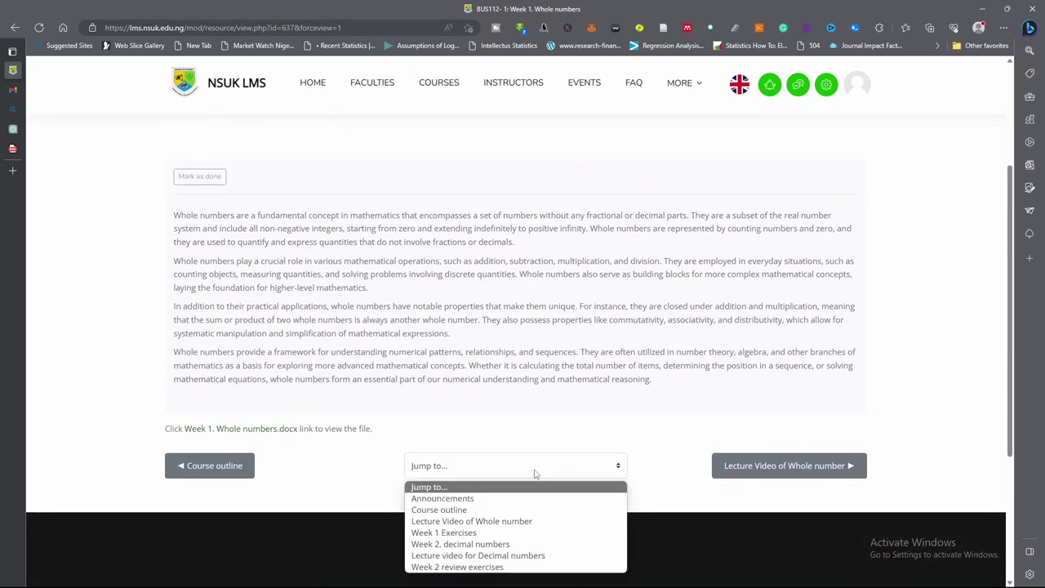
click(525, 556)
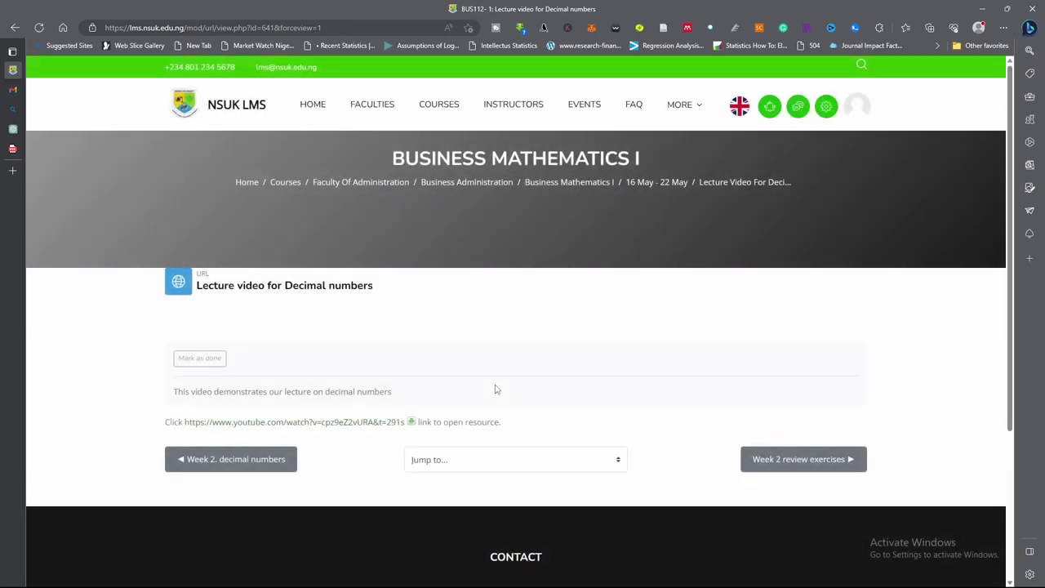
scroll(494, 389, down, 2)
scroll(506, 387, up, 2)
Step: Return to the Business Mathematics I course page and examine its weekly sections, students' feedback and instructor information
click(569, 183)
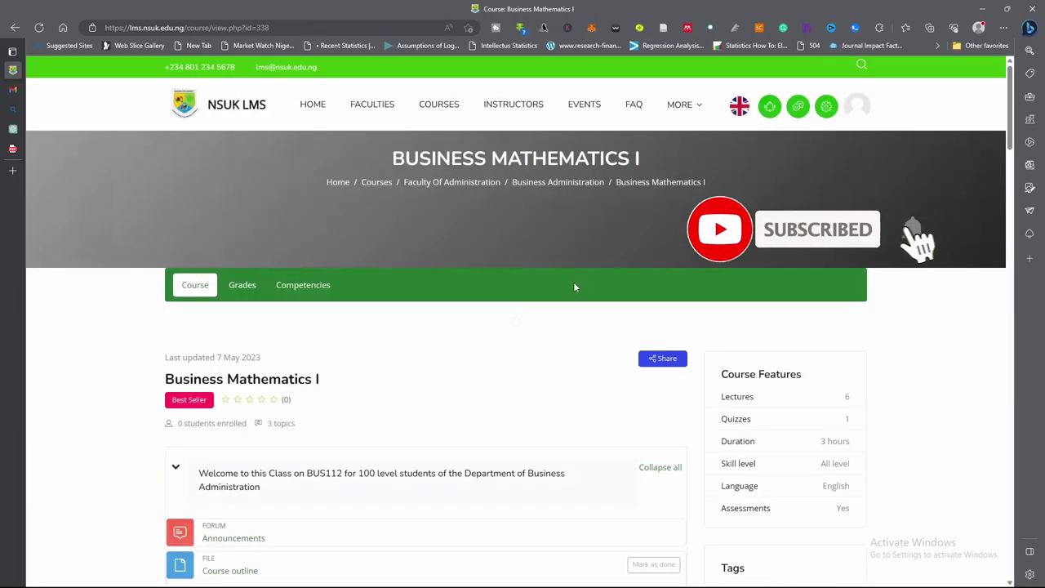
scroll(574, 287, down, 3)
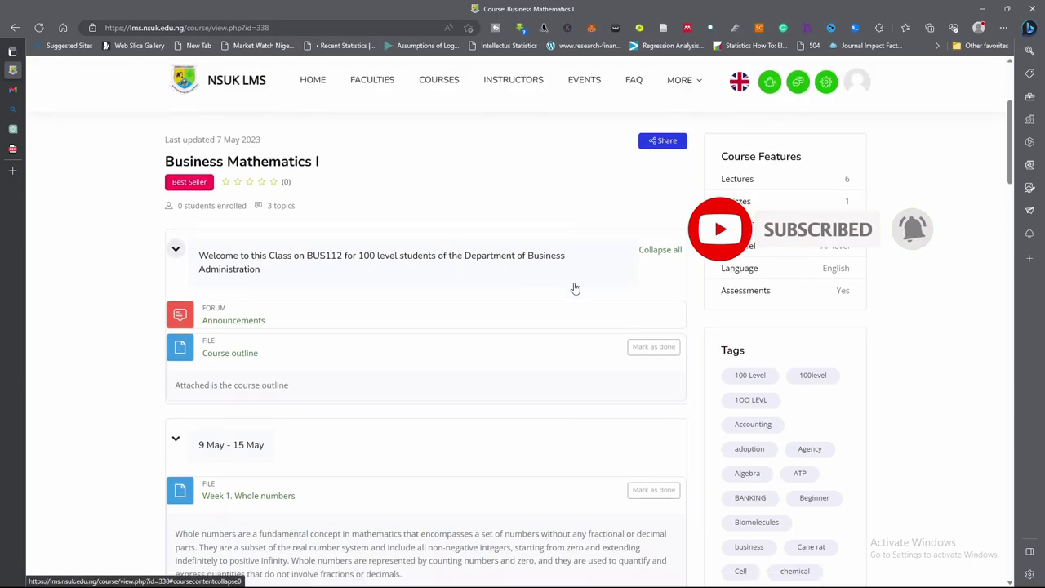
scroll(574, 287, down, 4)
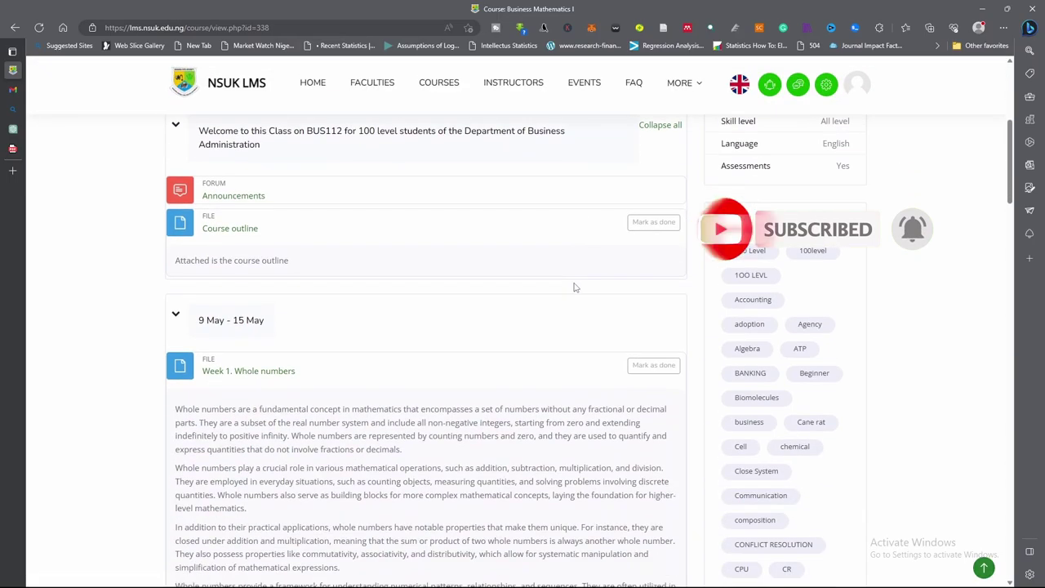
scroll(574, 282, down, 10)
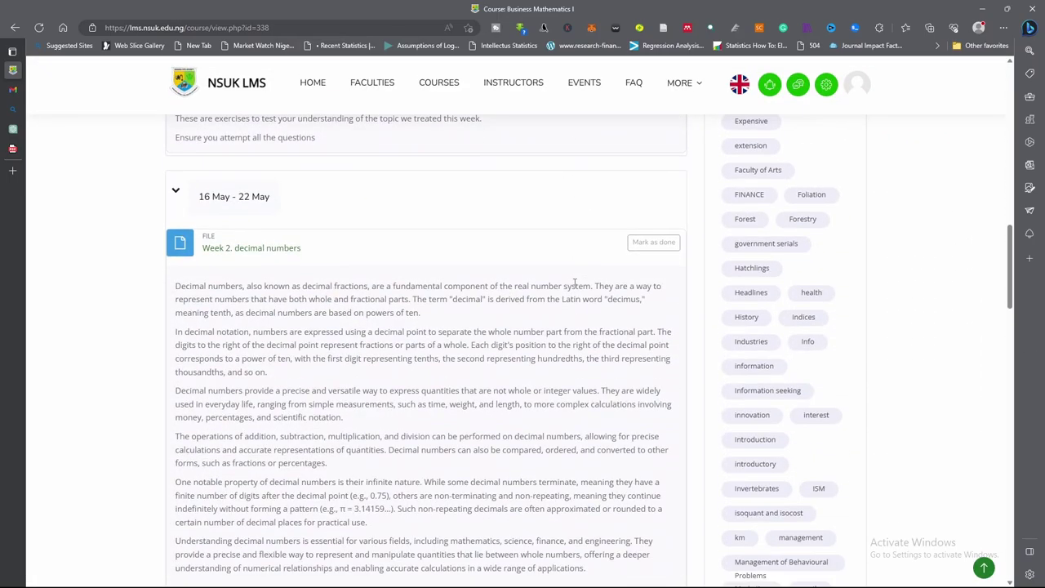
scroll(574, 282, down, 5)
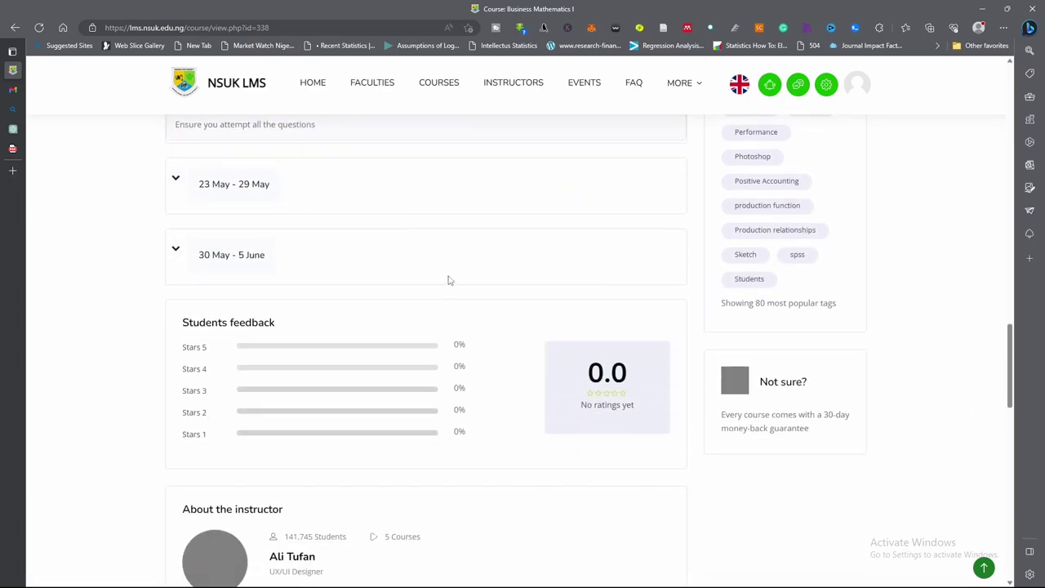
scroll(367, 249, down, 1)
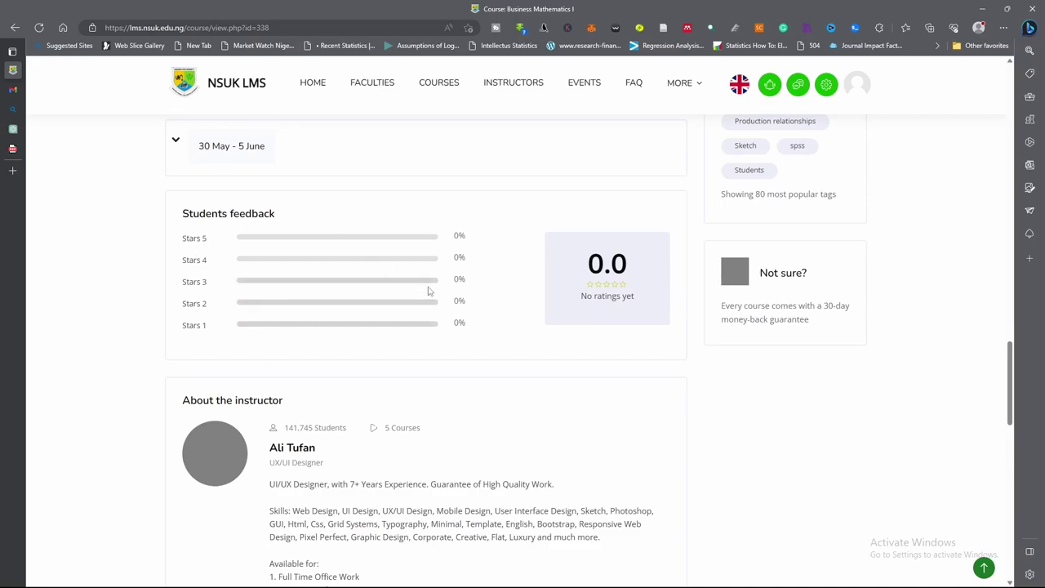
scroll(428, 290, down, 2)
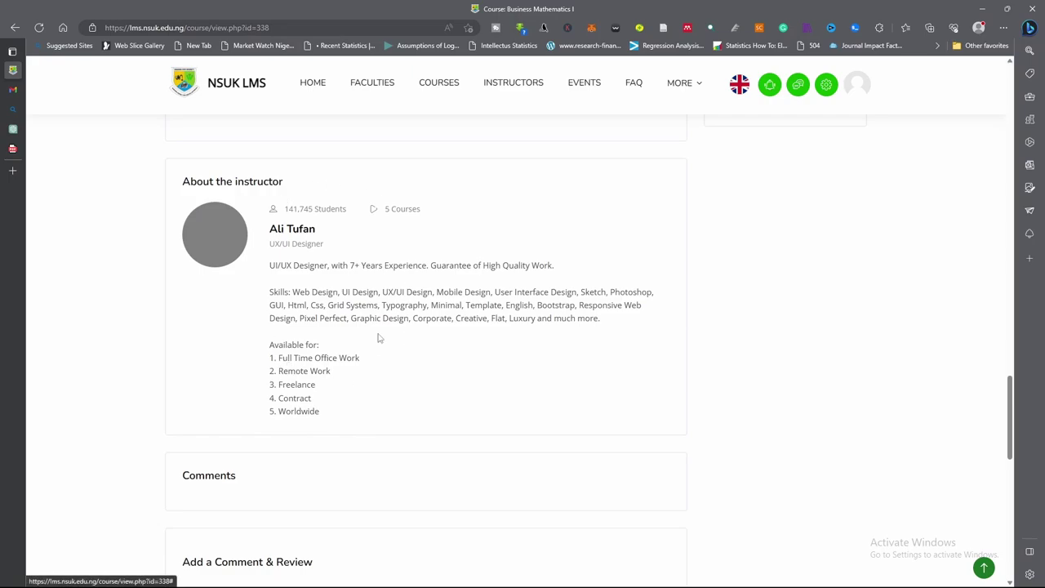
scroll(342, 334, down, 1)
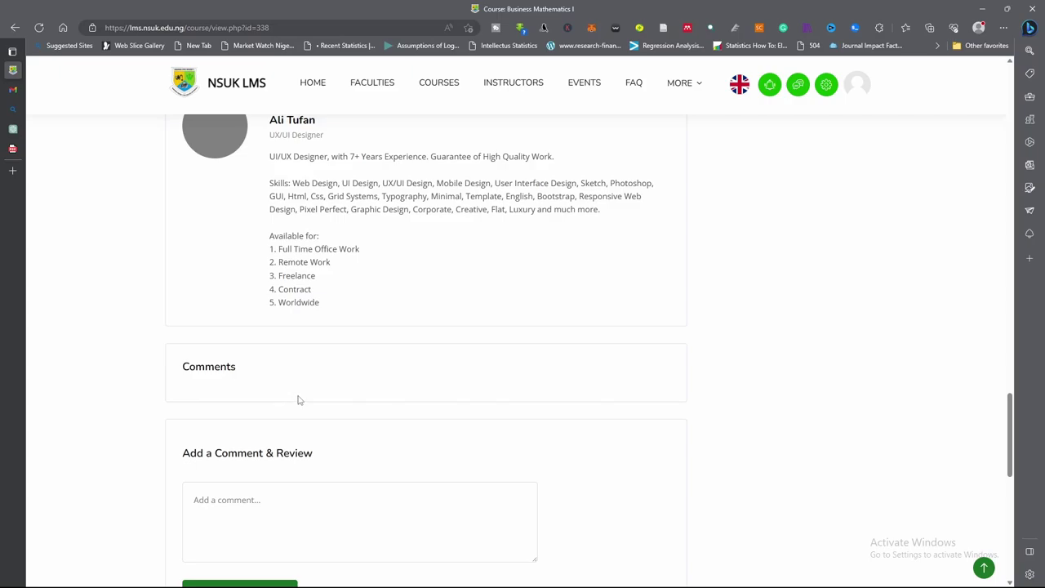
Step: Post the comment "This course is interesting" under Add a Comment & Review on the course page
scroll(299, 398, down, 2)
click(221, 336)
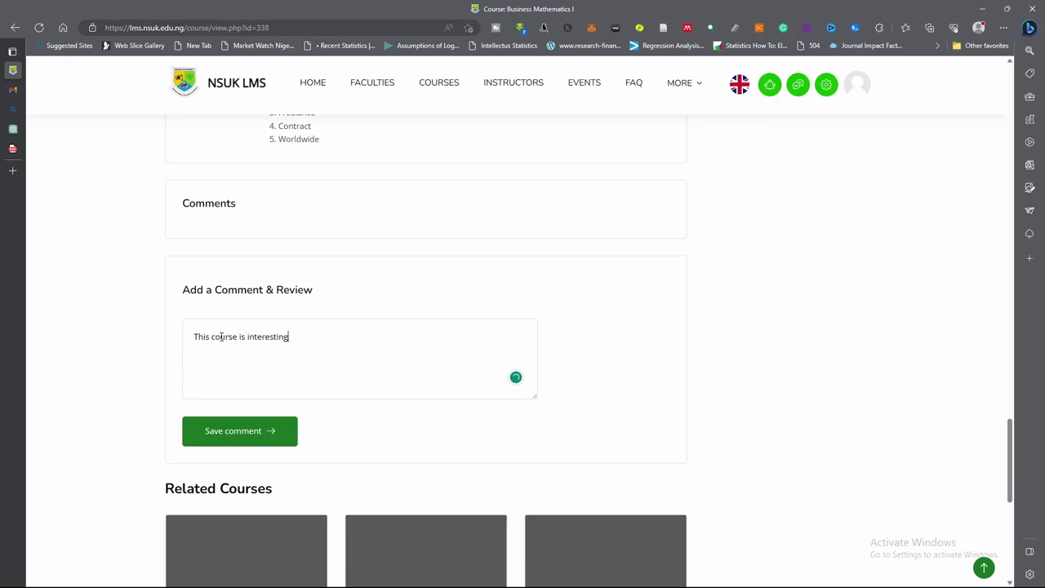
click(227, 439)
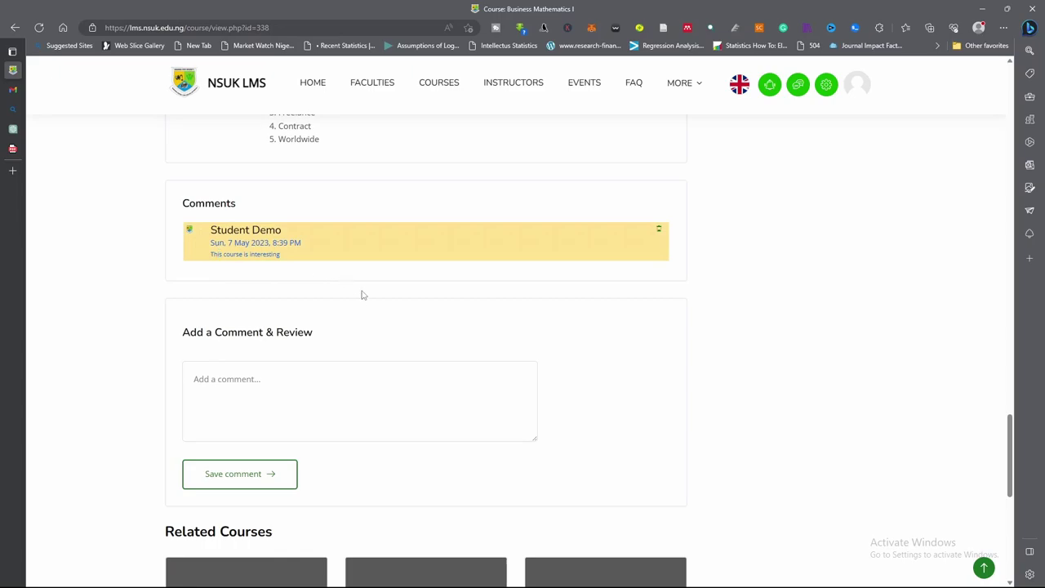
Step: Look over the related courses and the course page once more, and log out of the student account
scroll(359, 301, down, 4)
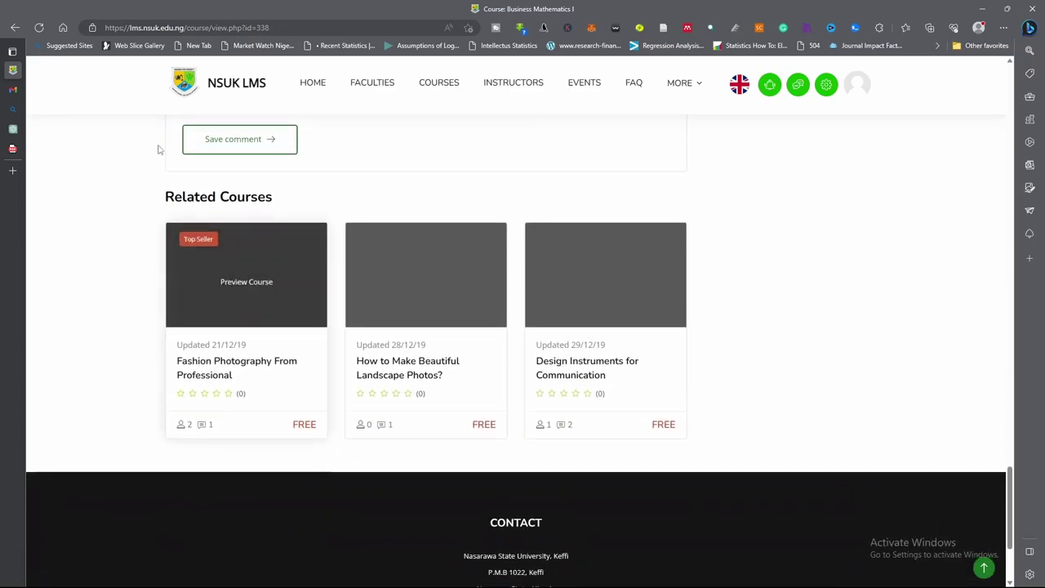
scroll(684, 301, up, 10)
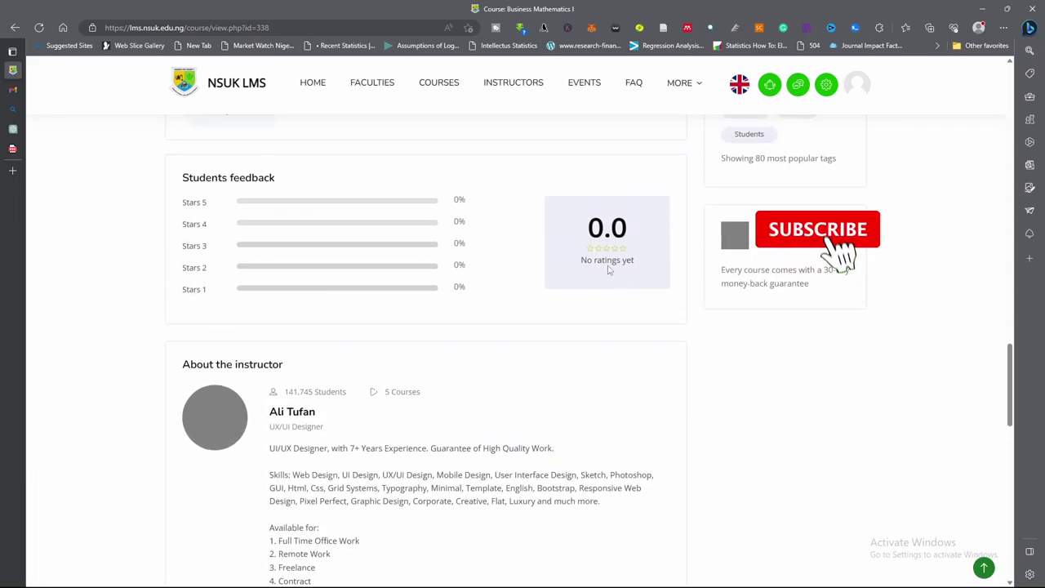
scroll(608, 270, up, 4)
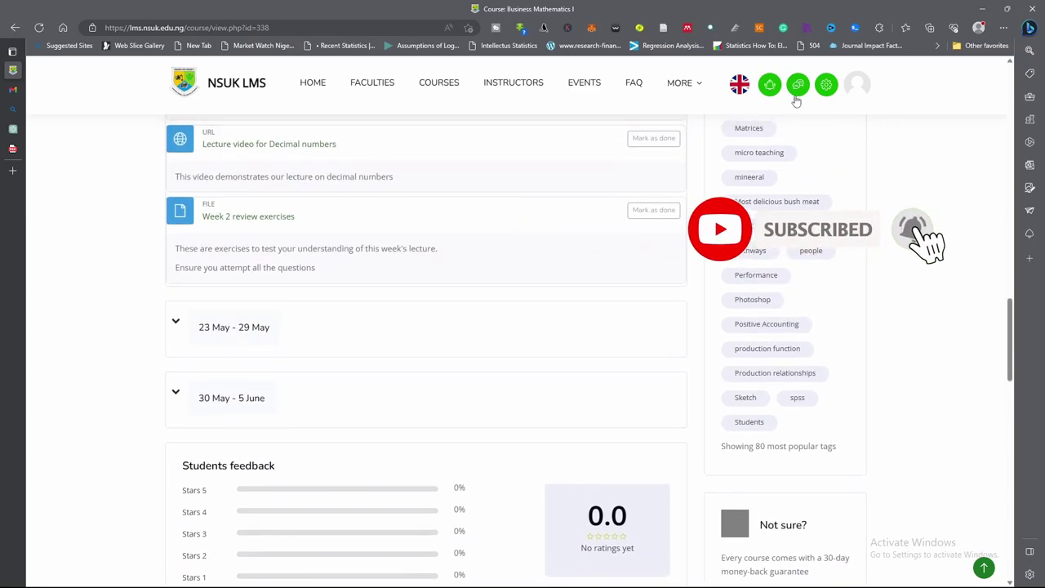
click(861, 88)
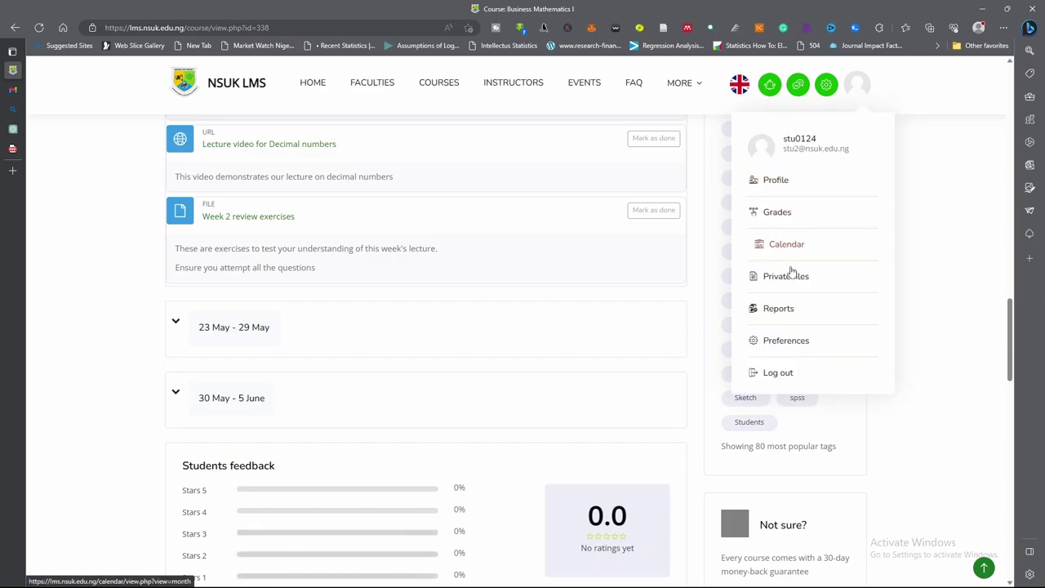
click(794, 379)
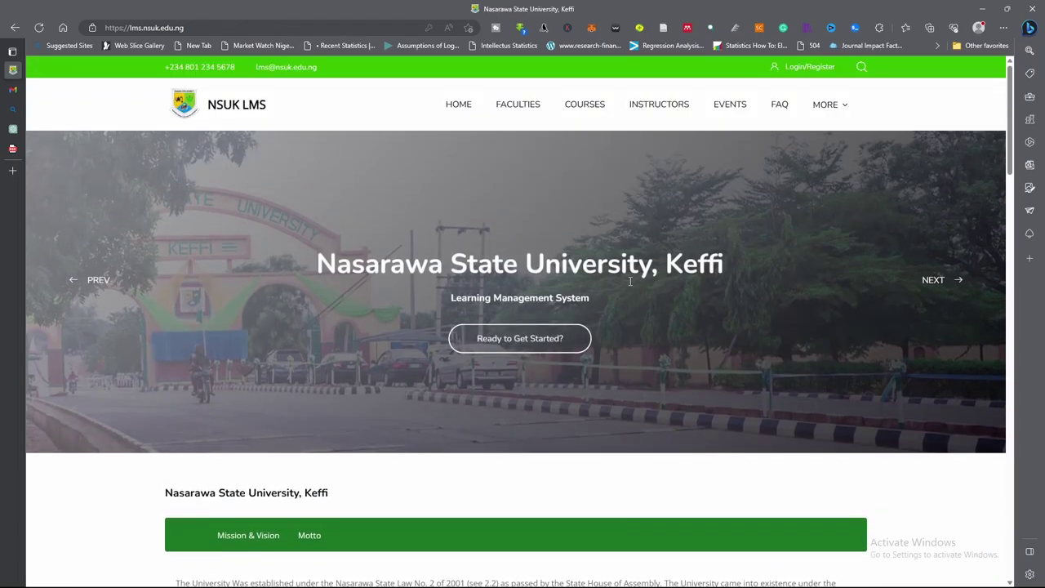